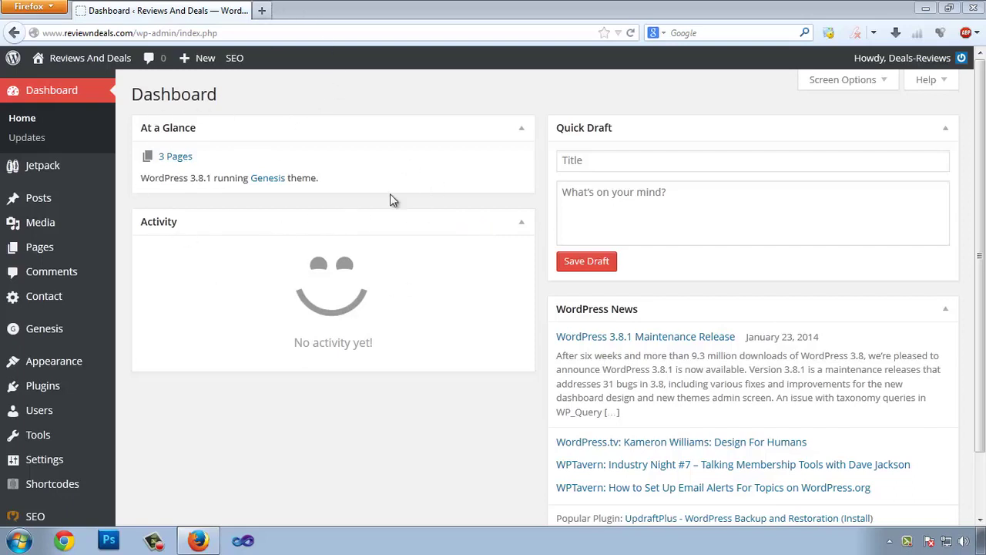
Search Google for 'backwpup' in a new Firefox tab.
left_click(262, 11)
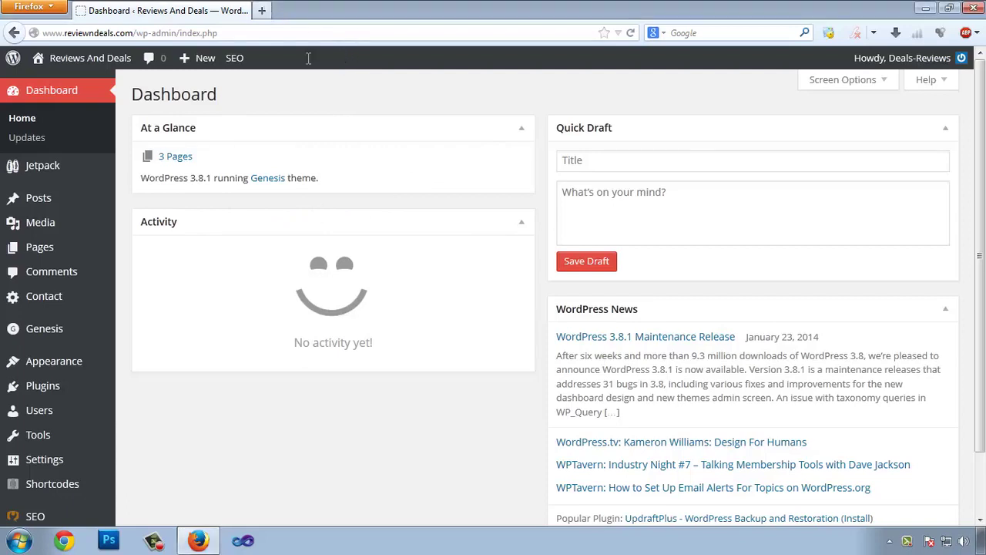
left_click(727, 36)
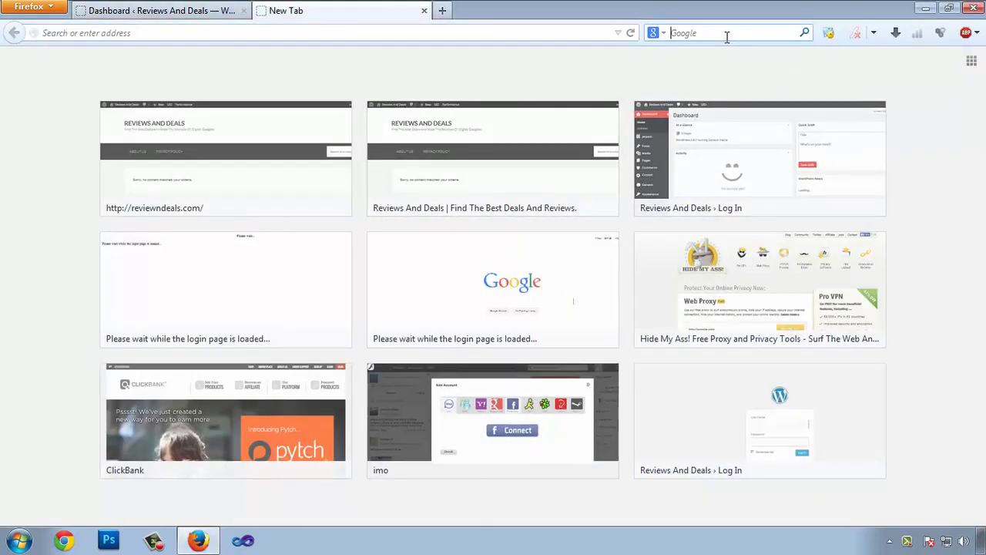
type("backw")
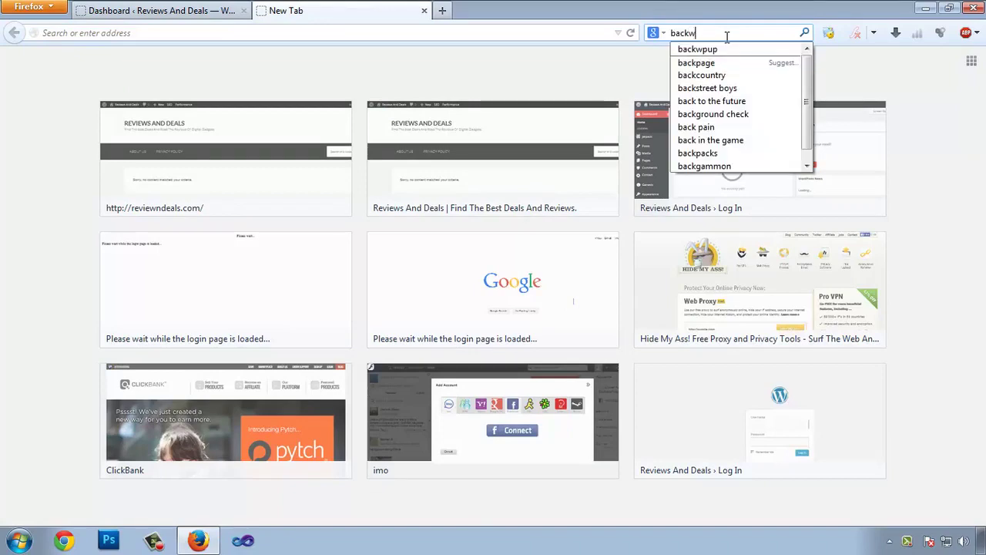
type("pup")
key("Return")
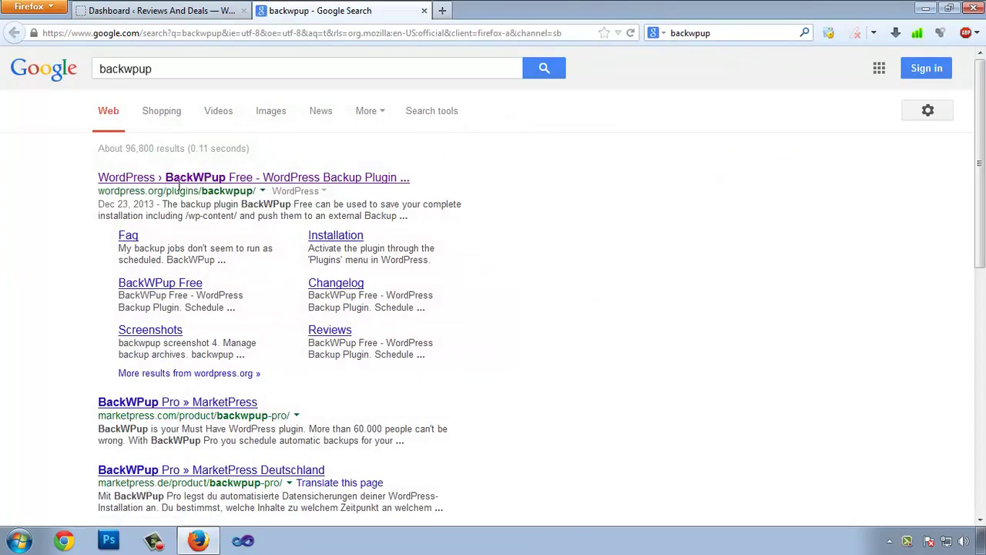
Open the BackWPup Free plugin page on WordPress.org and read its Dropbox support mention.
left_click(189, 178)
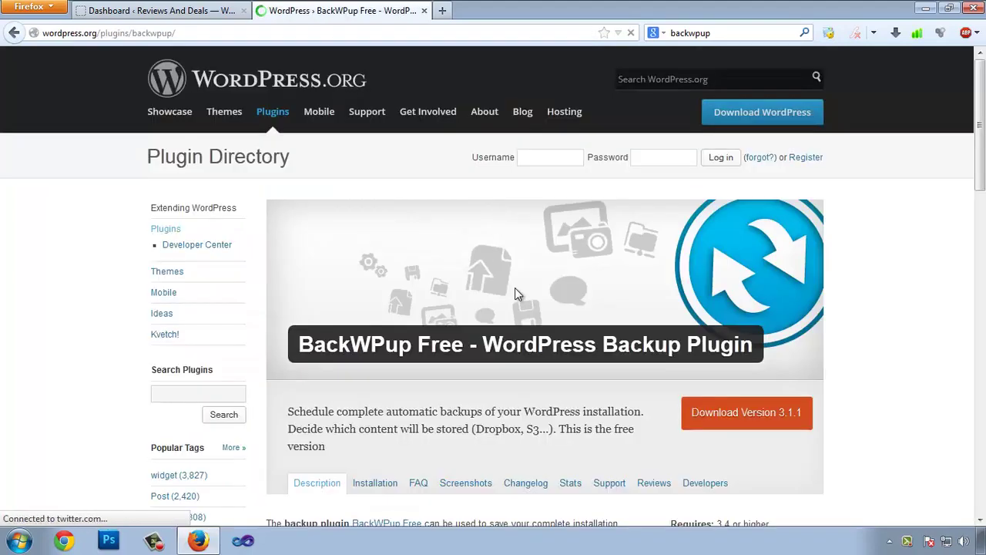
scroll(433, 312, "down", 3)
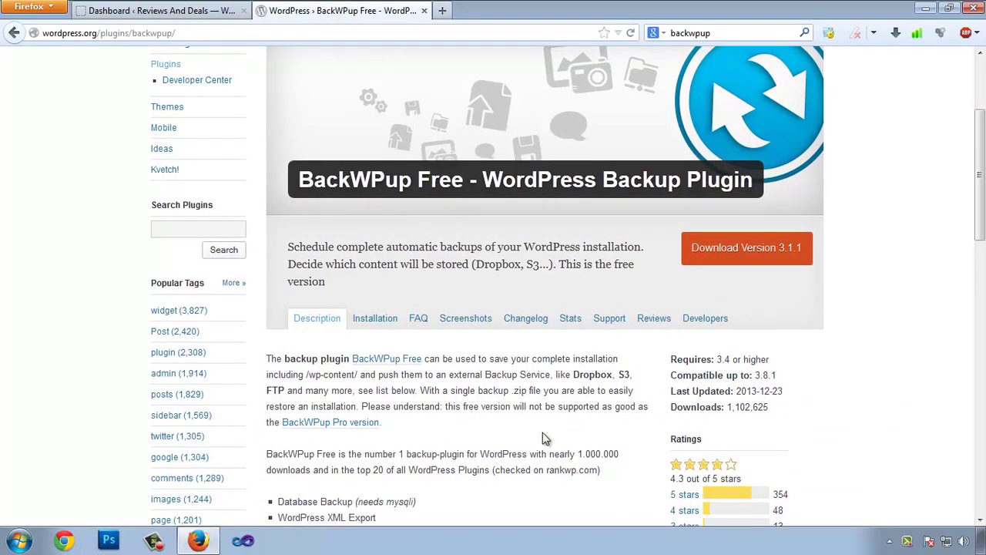
scroll(539, 393, "down", 2)
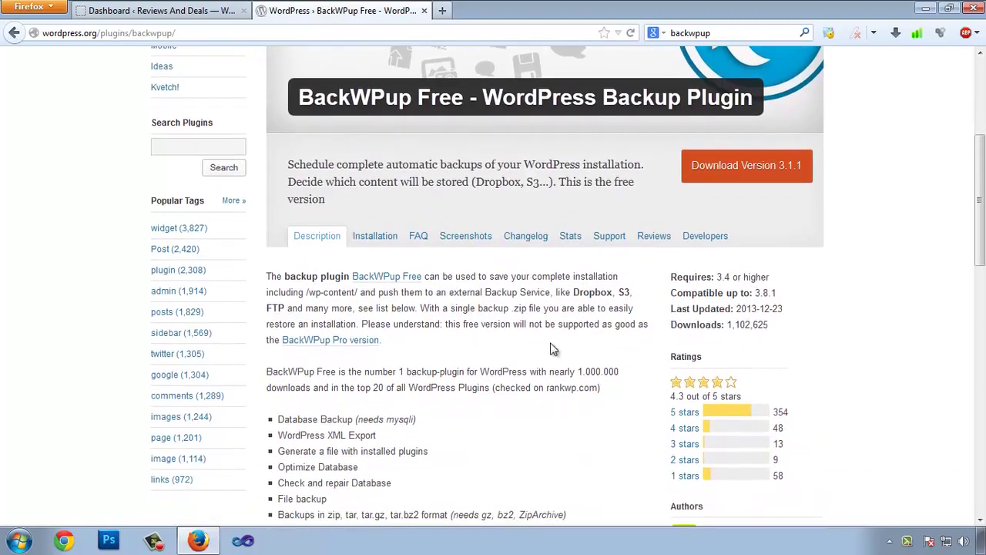
scroll(505, 360, "down", 4)
scroll(500, 359, "up", 7)
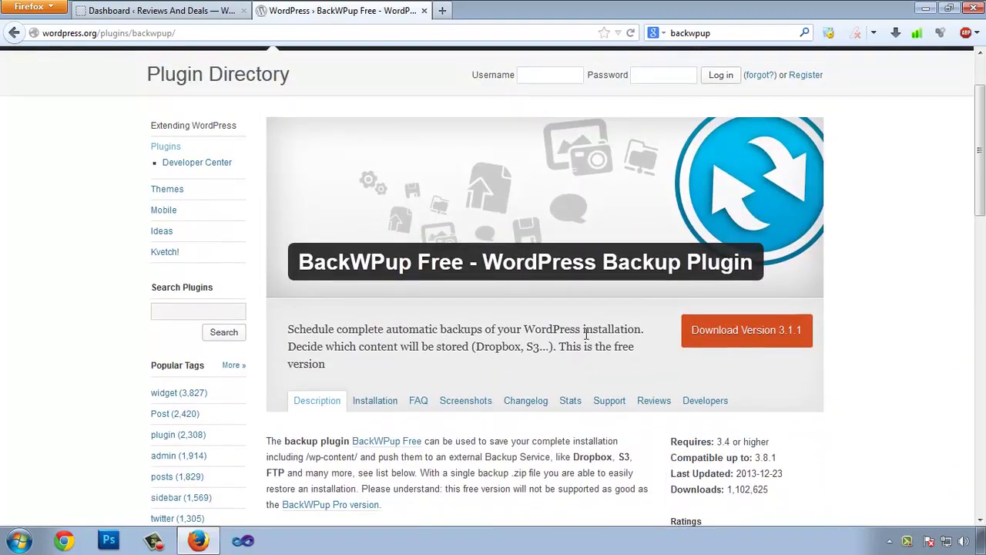
left_click_drag(473, 346, 565, 347)
left_click(501, 347)
Select the plugin name 'BackWPup Free' on the plugin page.
left_click_drag(300, 262, 464, 259)
key("ctrl+c")
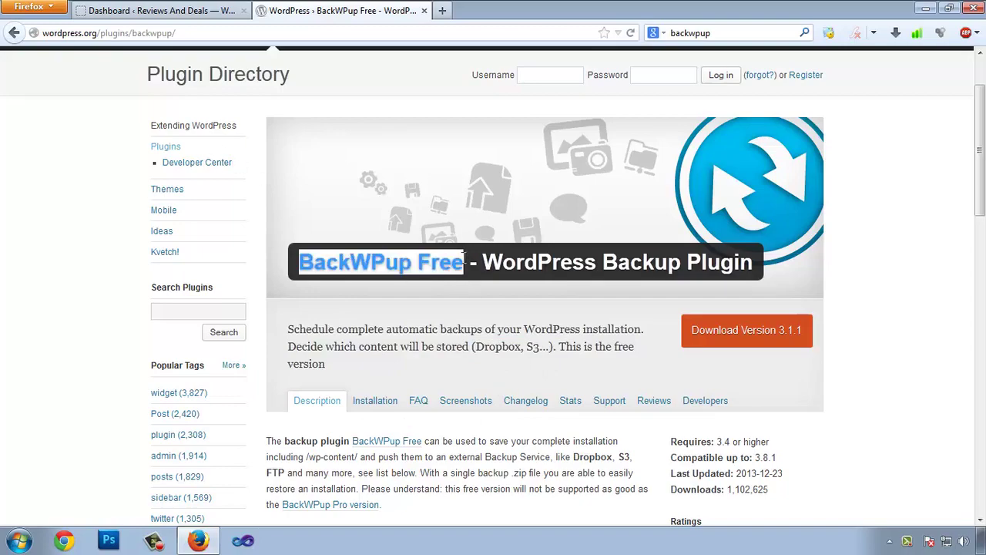
scroll(587, 300, "down", 4)
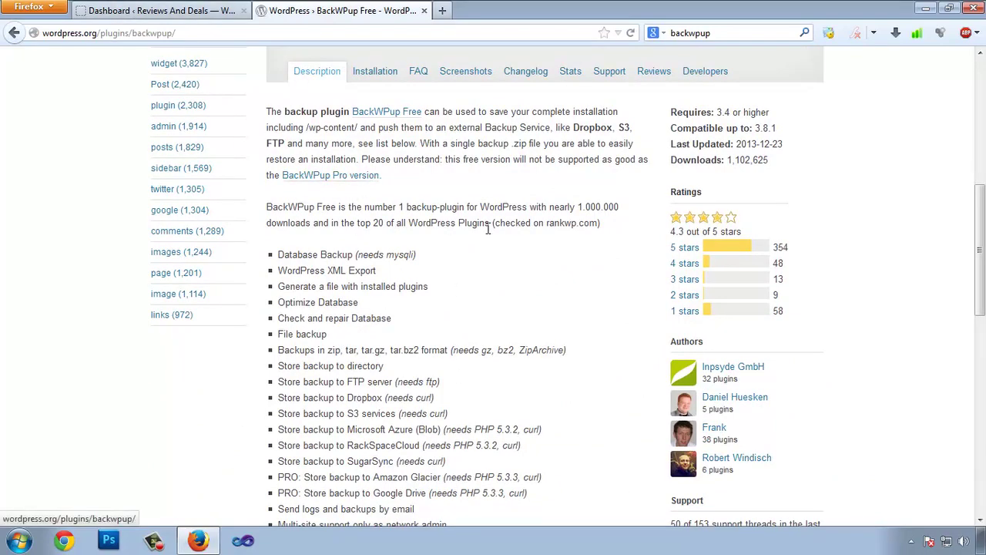
scroll(570, 242, "up", 3)
left_click(353, 178)
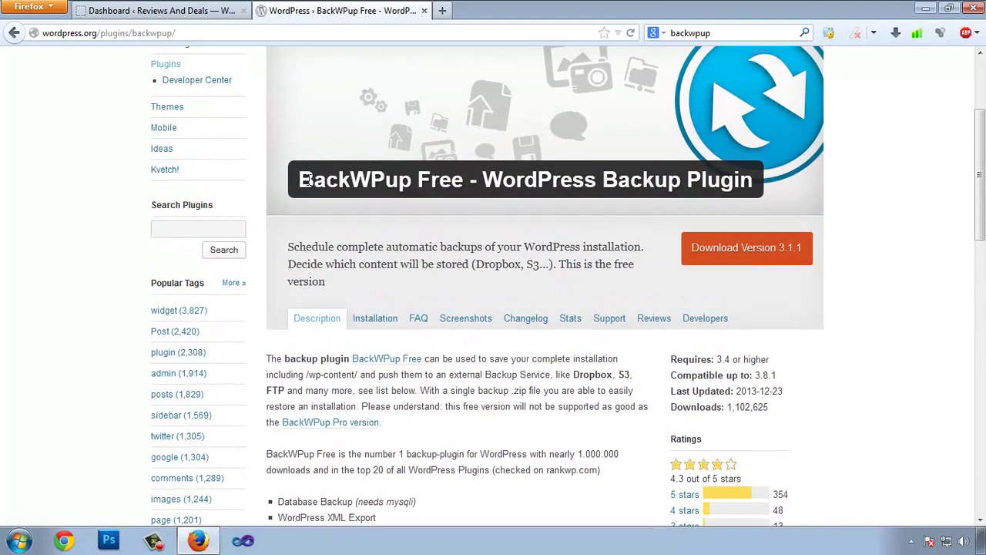
left_click_drag(306, 179, 376, 179)
left_click(408, 181)
Search the WordPress Add New Plugins directory for 'BackWPup Free'.
left_click(154, 11)
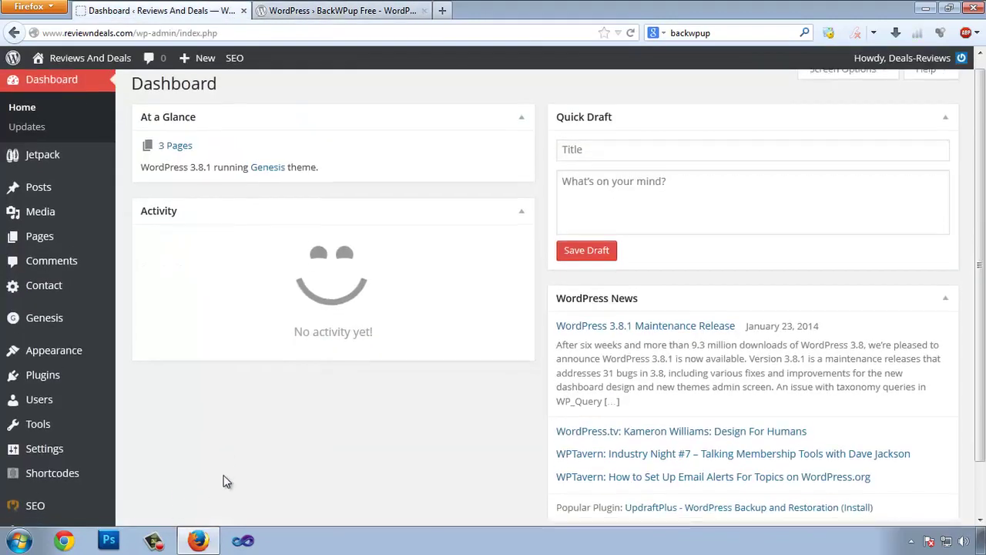
scroll(223, 482, "down", 2)
mouse_move(54, 319)
left_click(158, 346)
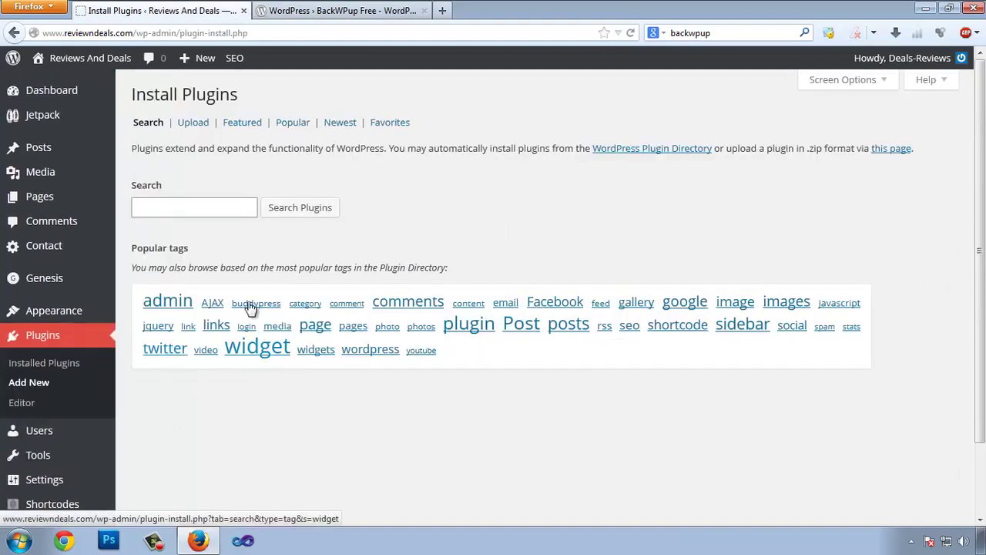
left_click(193, 208)
key("ctrl+v")
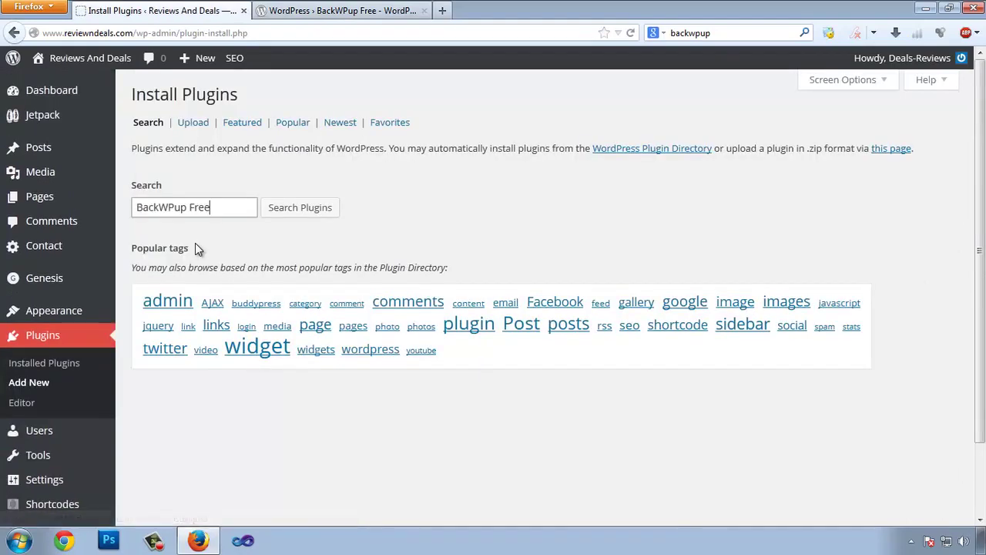
left_click(312, 208)
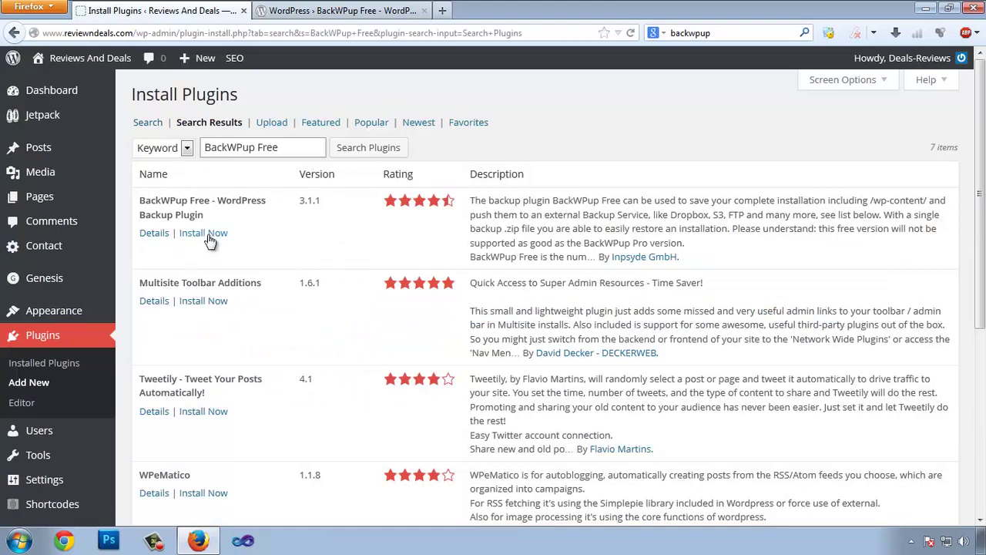
Install BackWPup Free 3.1.1, confirm the install, and start activating it.
left_click(206, 233)
left_click(497, 258)
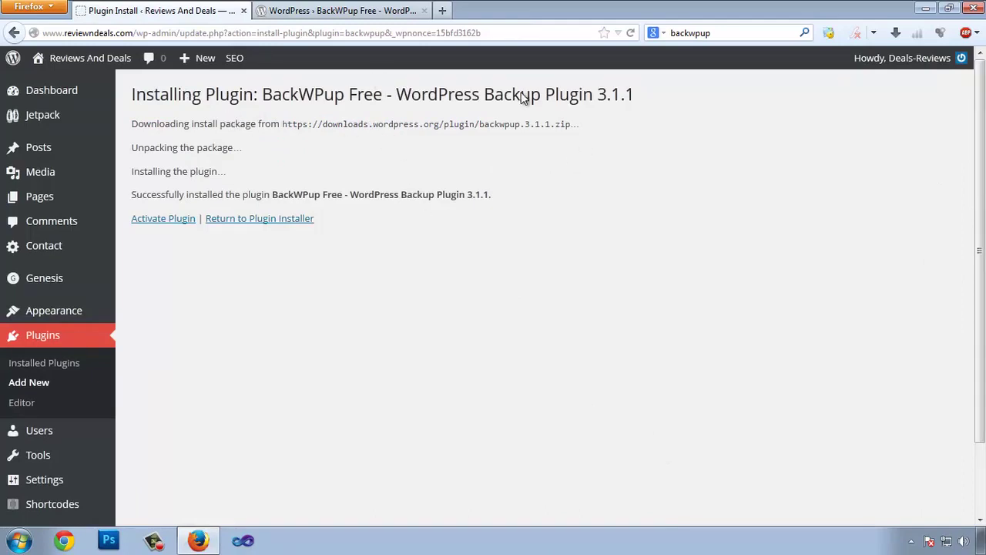
left_click(162, 221)
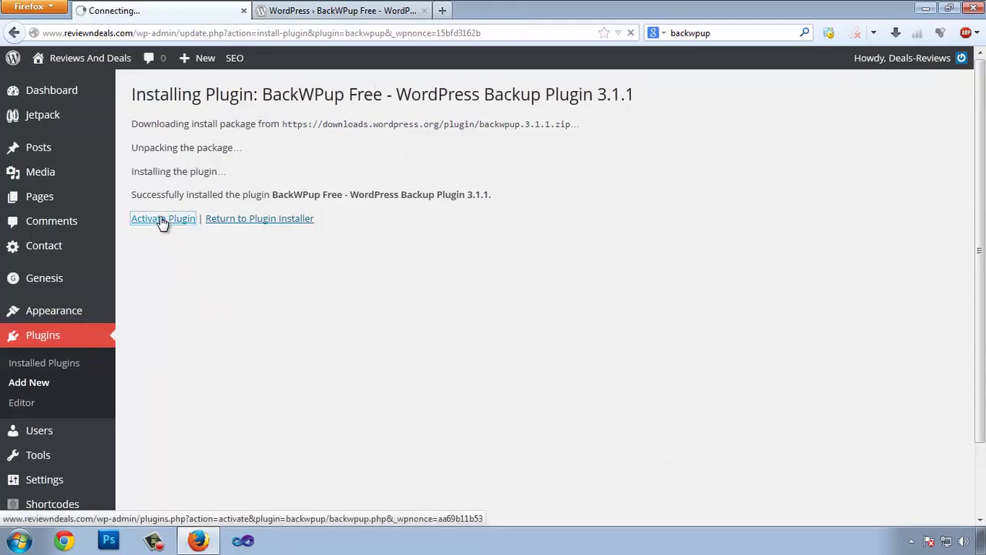
left_click(369, 11)
Close the wordpress.org tab and review the Welcome page's Free versus Pro feature comparison.
key("ctrl+w")
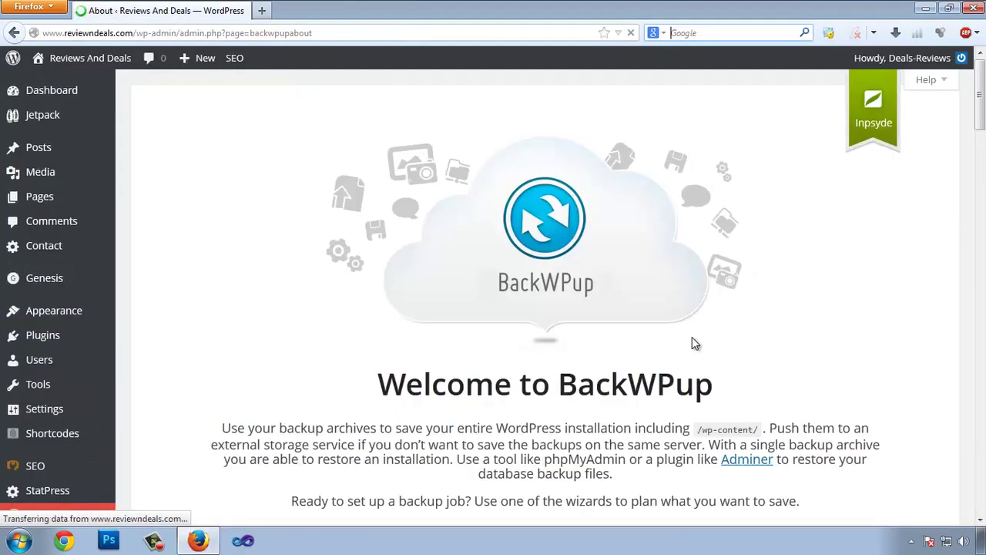
scroll(686, 331, "down", 3)
scroll(662, 312, "down", 2)
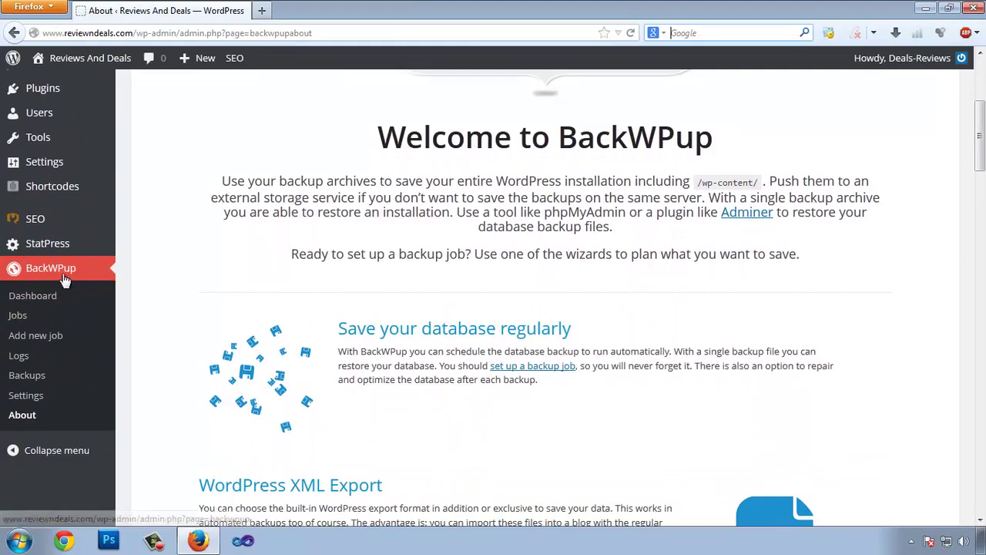
scroll(414, 285, "down", 10)
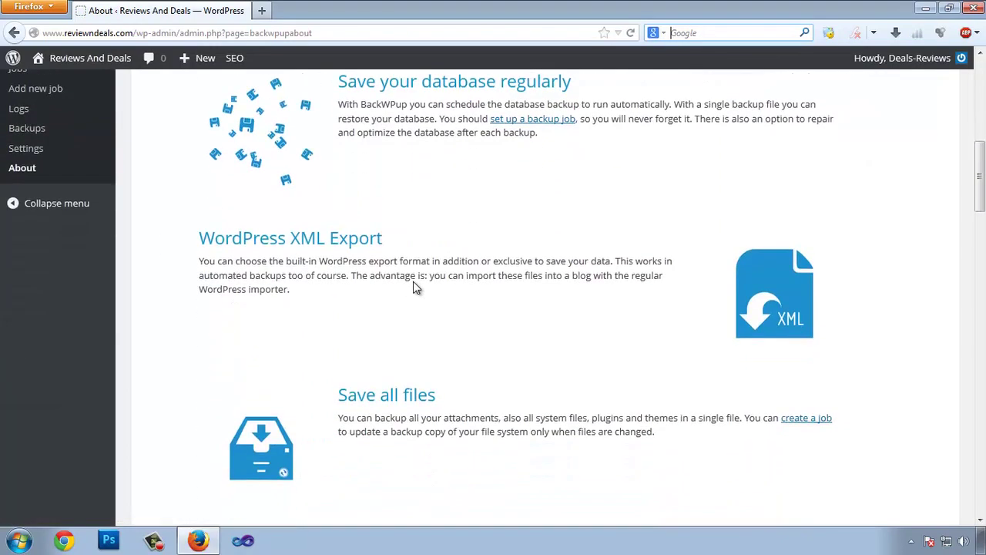
scroll(413, 287, "down", 15)
scroll(424, 291, "up", 10)
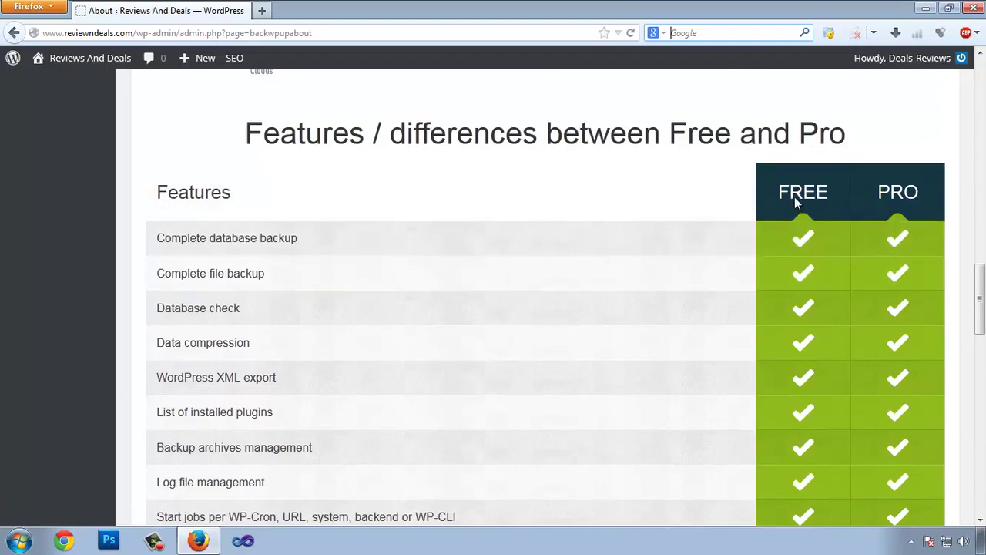
scroll(814, 269, "down", 20)
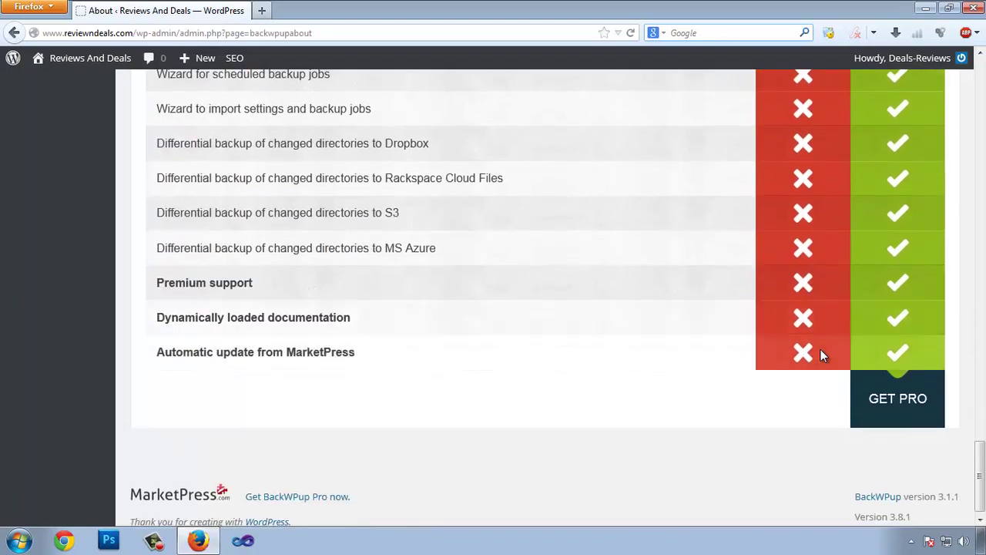
scroll(823, 351, "up", 6)
scroll(825, 346, "down", 8)
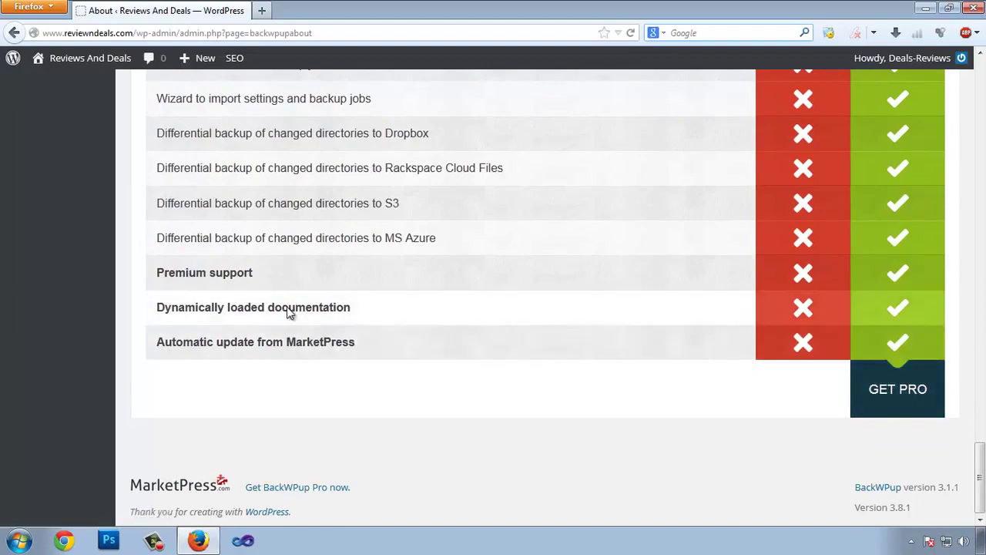
scroll(341, 406, "up", 8)
scroll(341, 406, "up", 15)
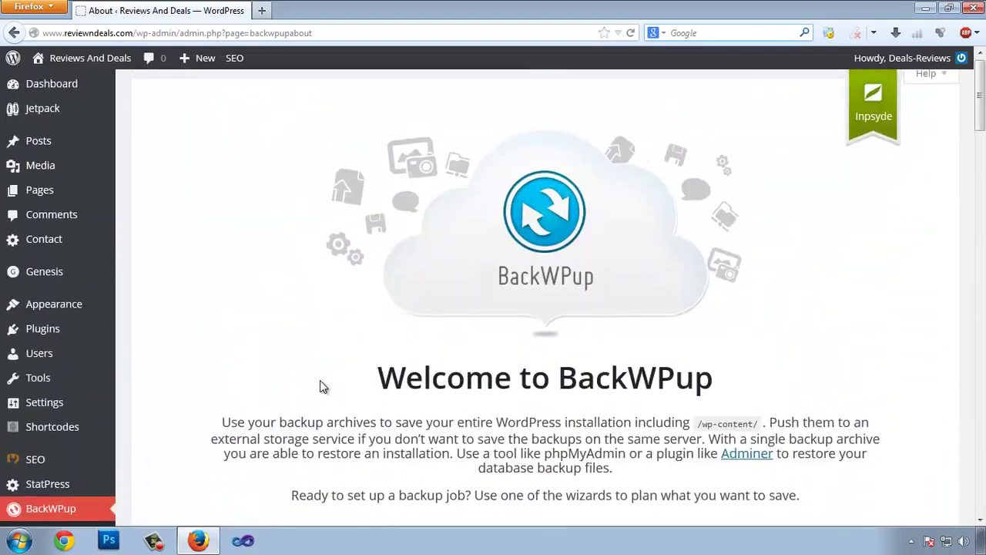
left_click(48, 215)
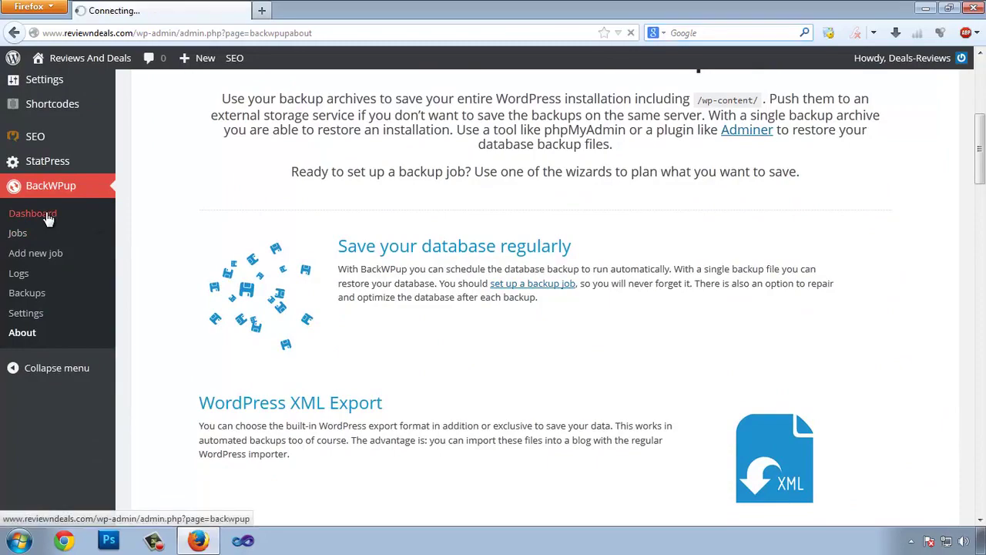
Browse the BackWPup Dashboard, then go to the still-empty BackWPup Jobs list.
scroll(517, 330, "up", 3)
scroll(515, 325, "up", 3)
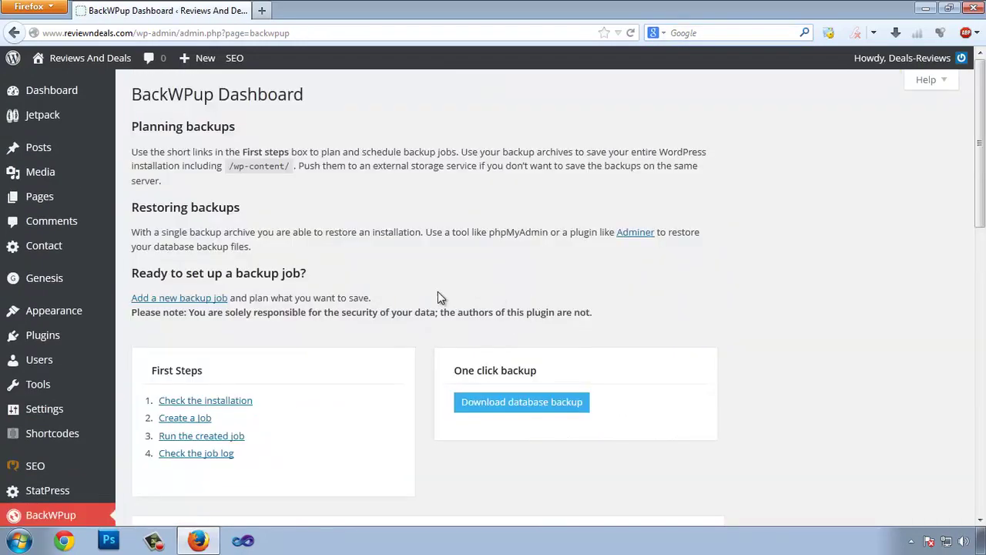
scroll(437, 297, "down", 5)
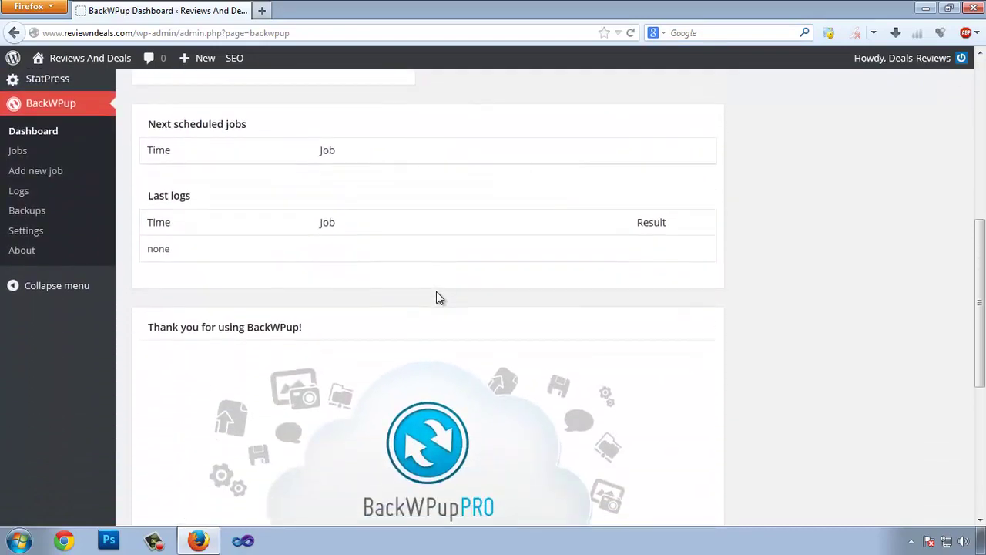
scroll(436, 292, "up", 1)
scroll(436, 292, "down", 5)
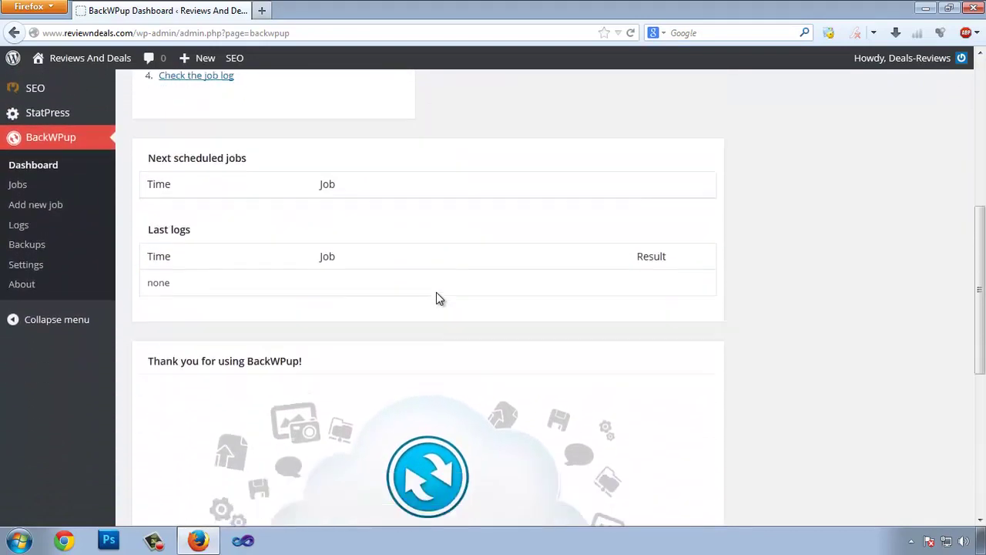
scroll(803, 371, "up", 10)
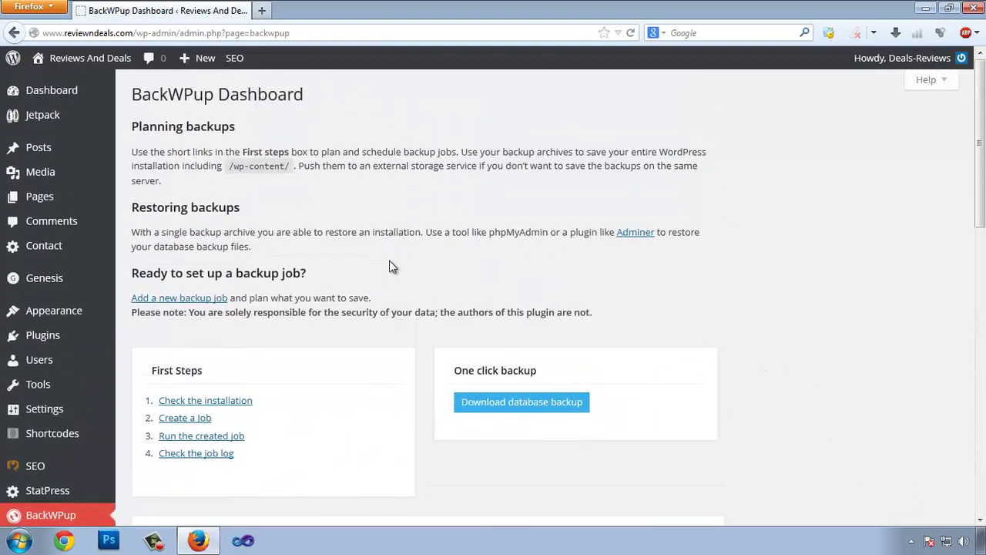
scroll(383, 262, "down", 1)
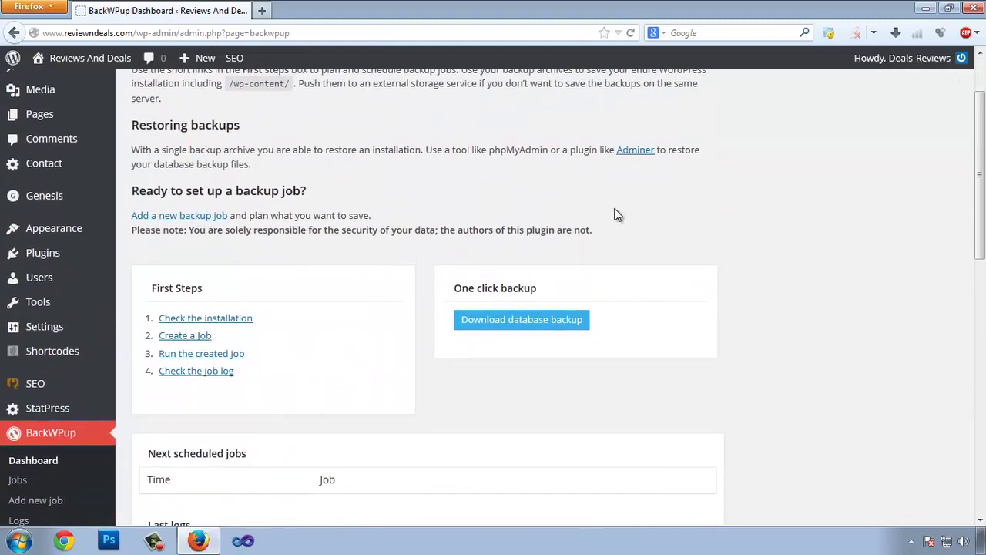
scroll(524, 258, "down", 4)
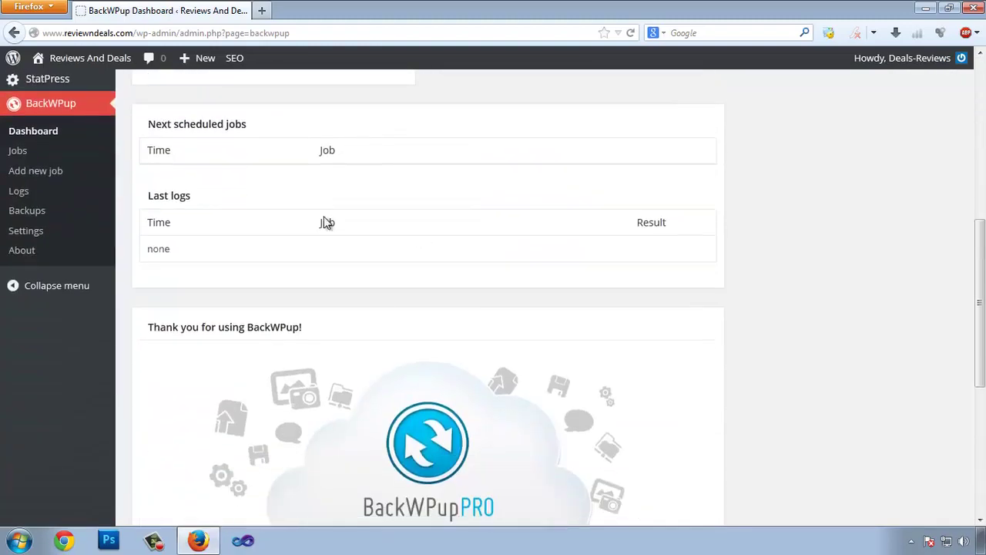
left_click(22, 154)
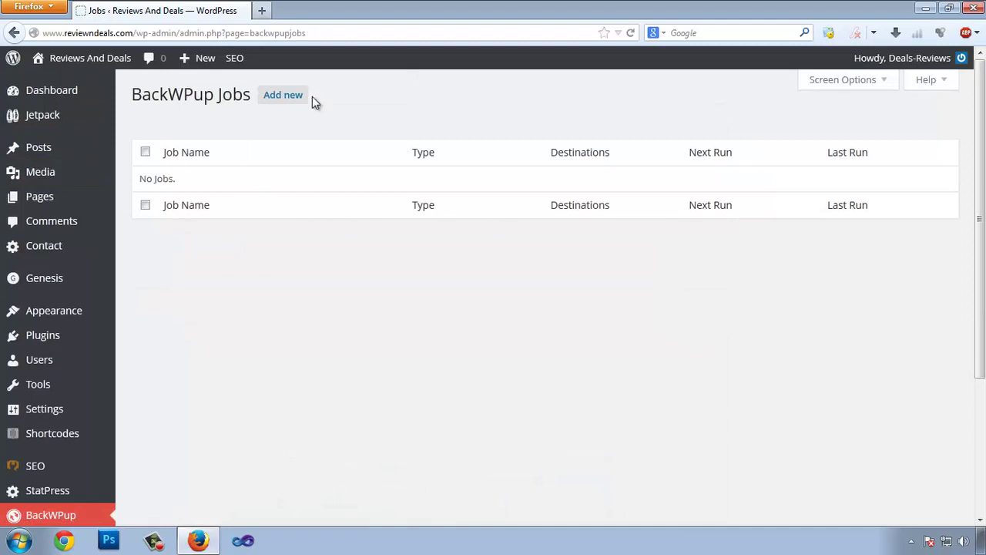
Add a new backup job and rename it from 'New Job' to 'Backup'.
left_click(272, 99)
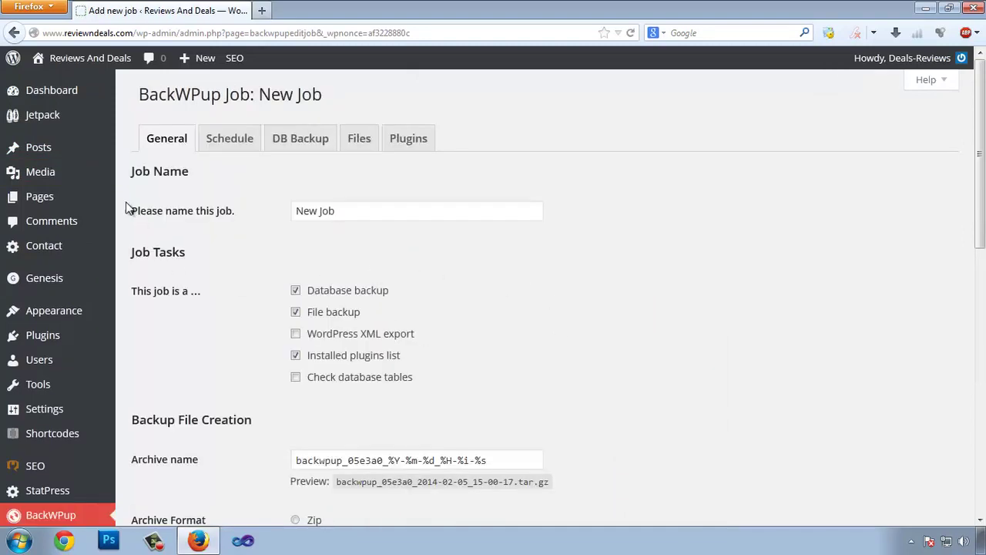
left_click(308, 217)
key("ctrl+a")
key("BackSpace")
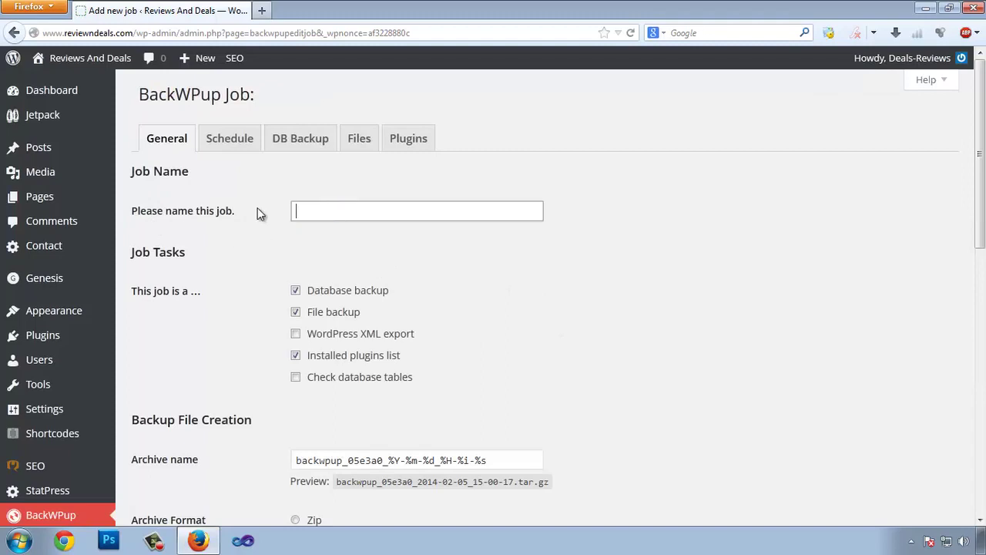
type("Backup")
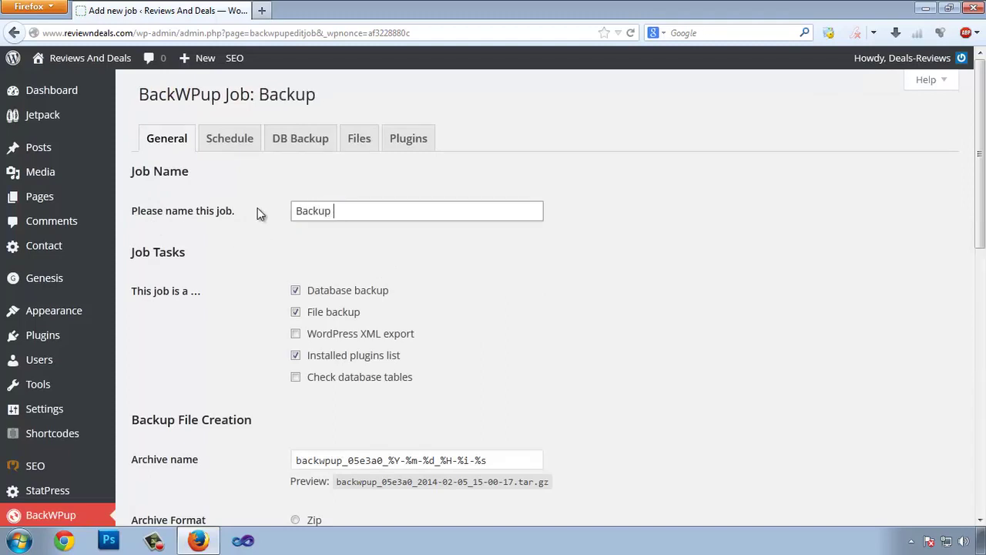
Review the default archive name format codes and the Tar GZip archive format.
scroll(387, 198, "down", 2)
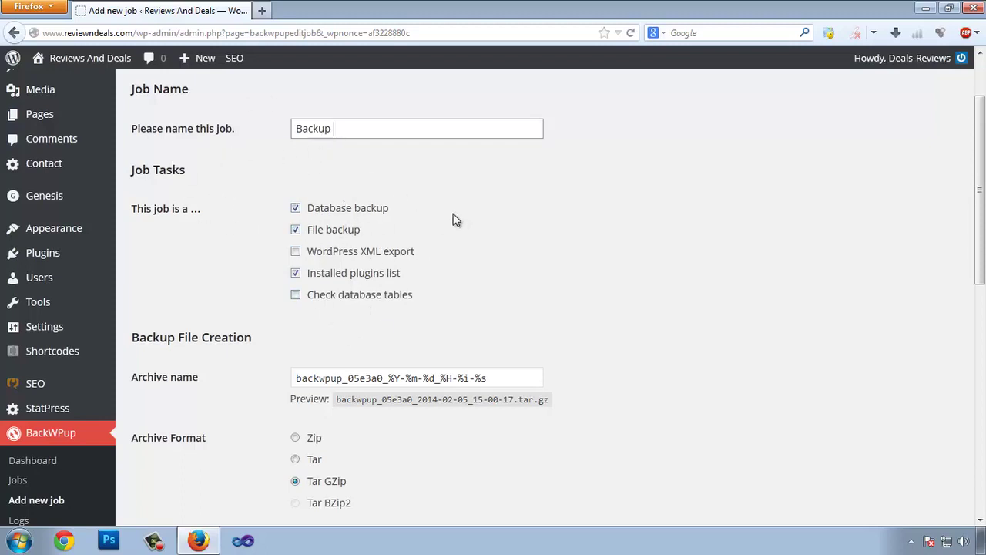
scroll(258, 281, "down", 2)
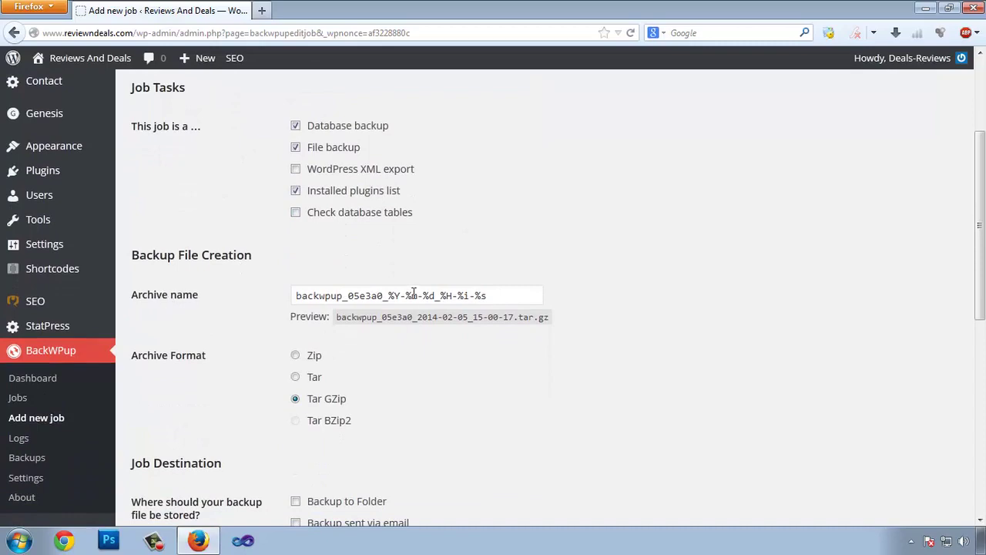
left_click(496, 298)
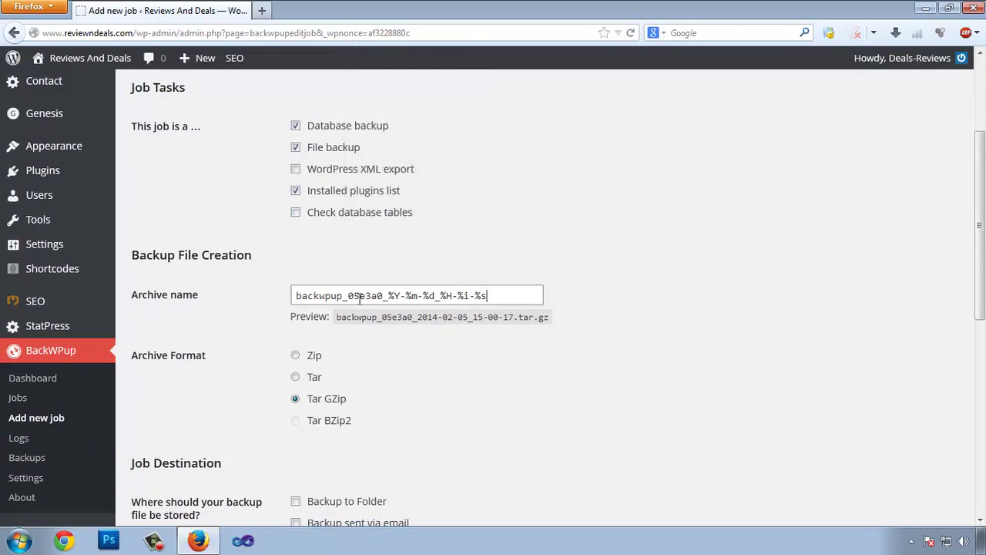
scroll(460, 319, "up", 2)
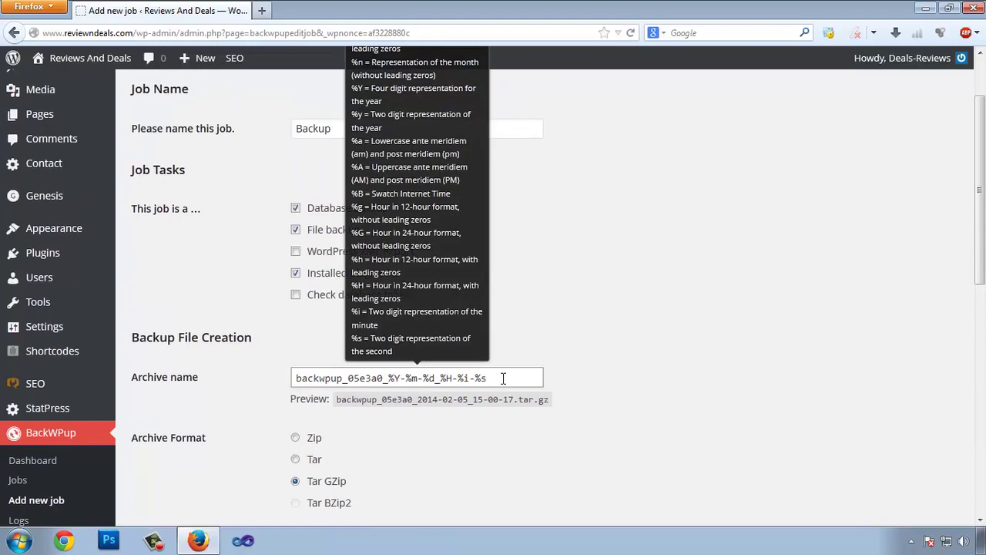
scroll(507, 378, "up", 2)
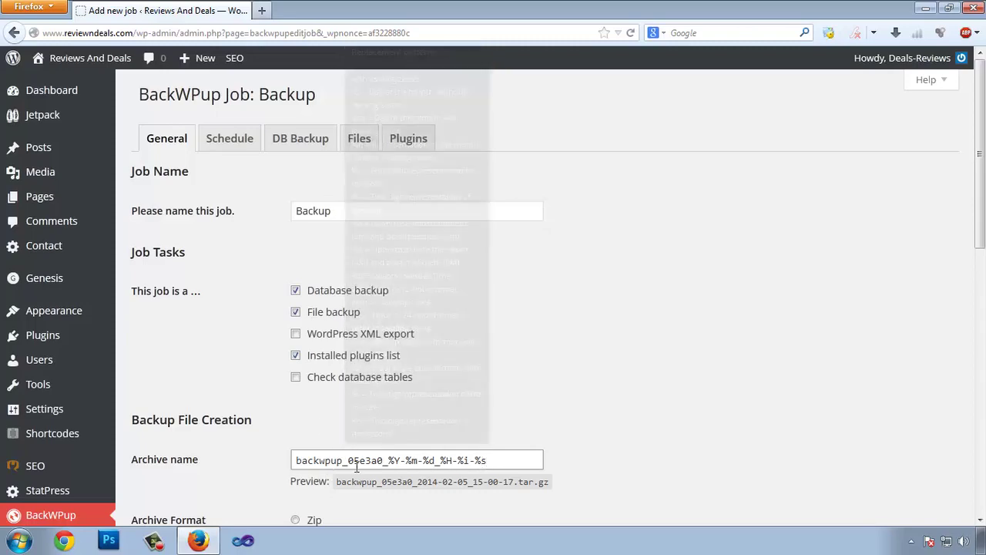
scroll(615, 385, "down", 3)
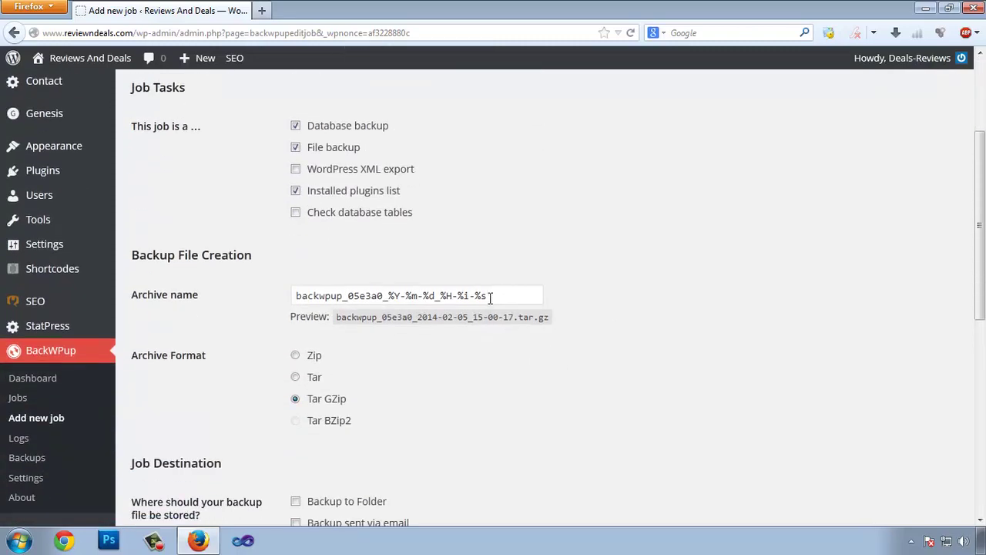
scroll(647, 328, "down", 2)
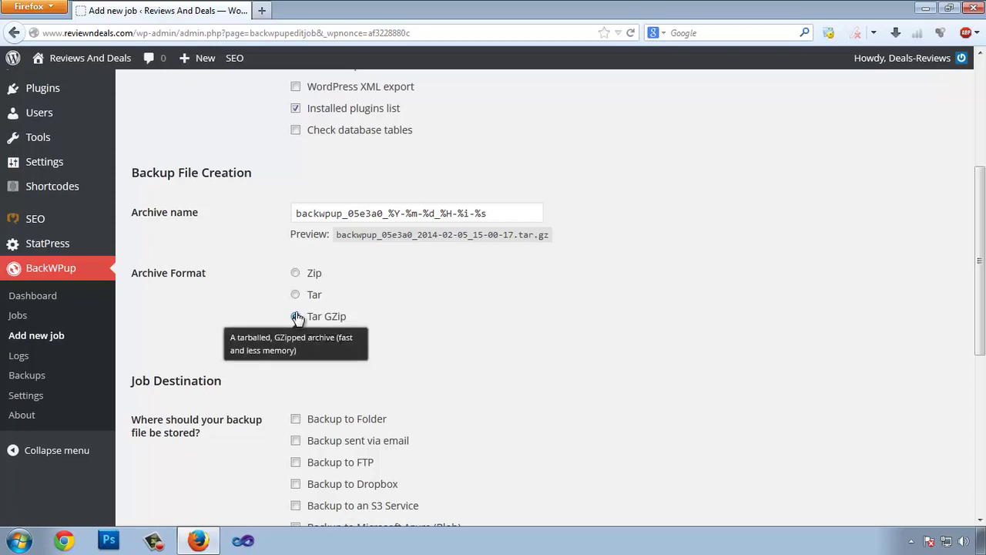
Tick 'Backup to Dropbox' as the job destination and save the job.
scroll(517, 300, "down", 2)
scroll(332, 304, "down", 6)
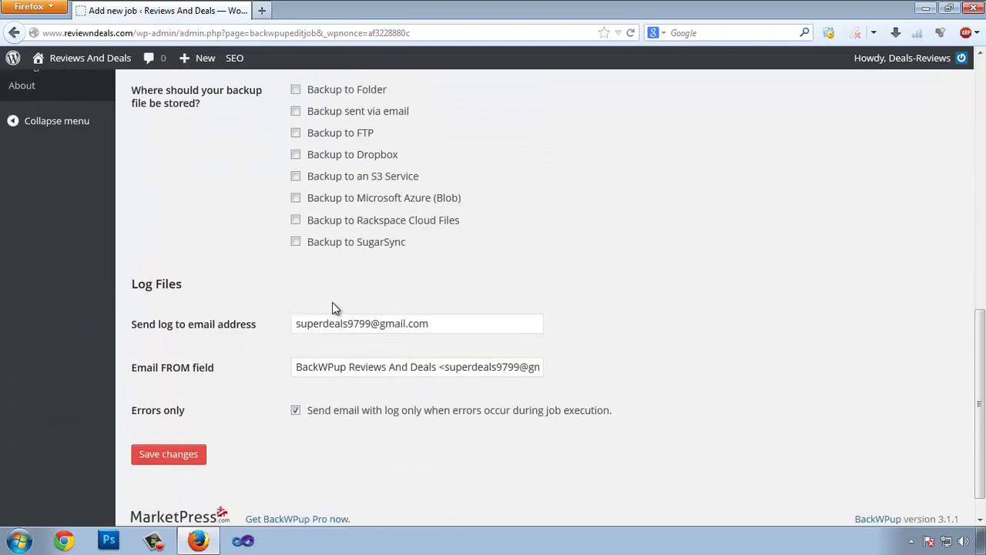
scroll(332, 307, "up", 4)
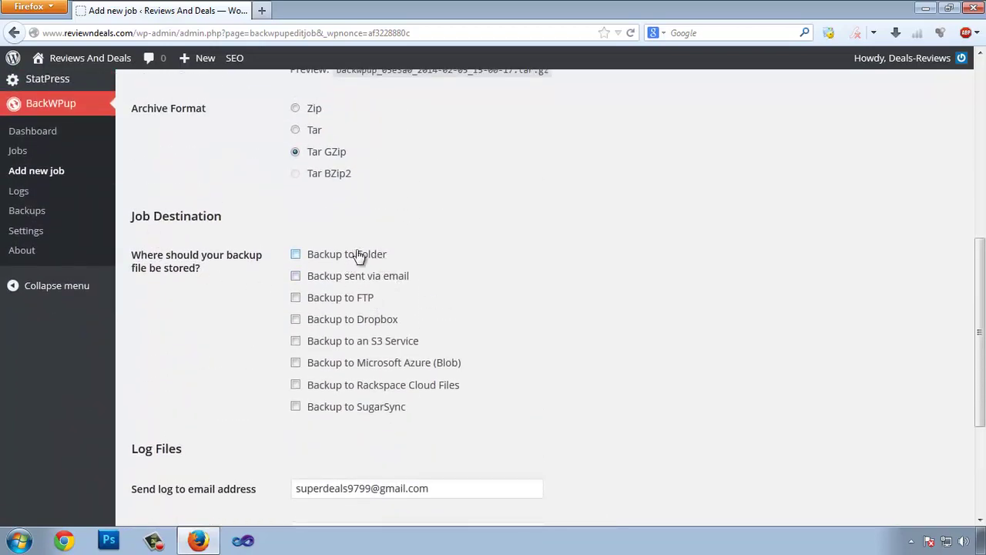
left_click(296, 319)
scroll(557, 321, "down", 4)
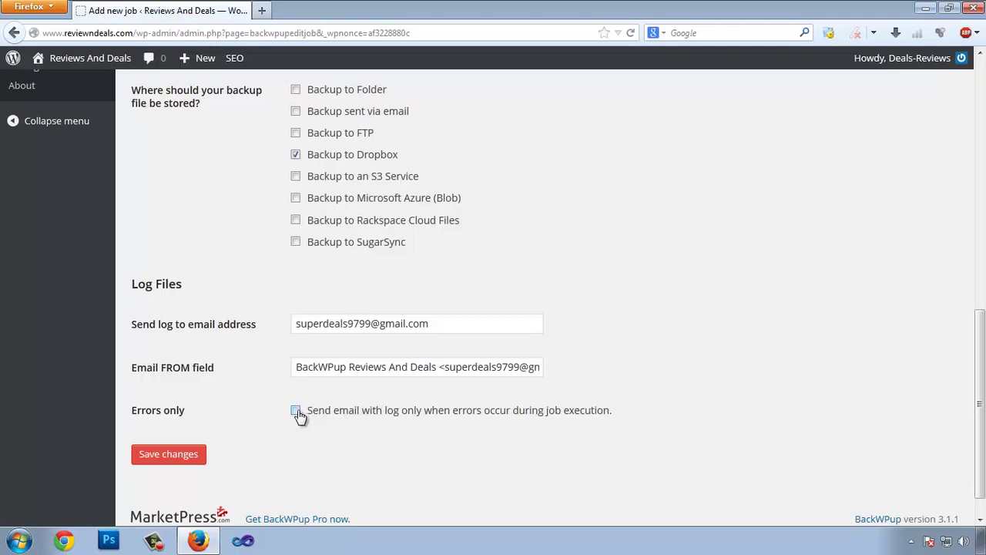
scroll(534, 361, "down", 1)
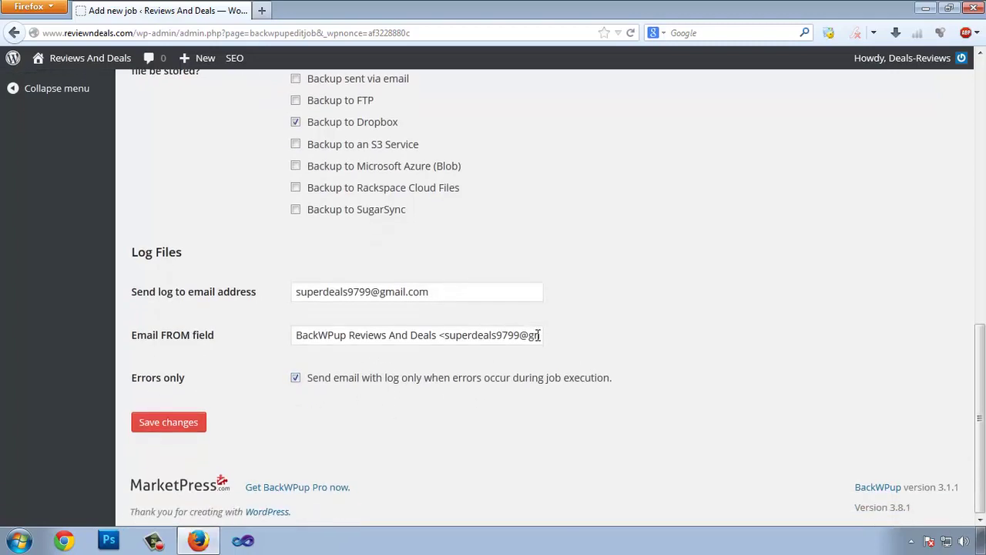
scroll(406, 275, "up", 10)
left_click(233, 107)
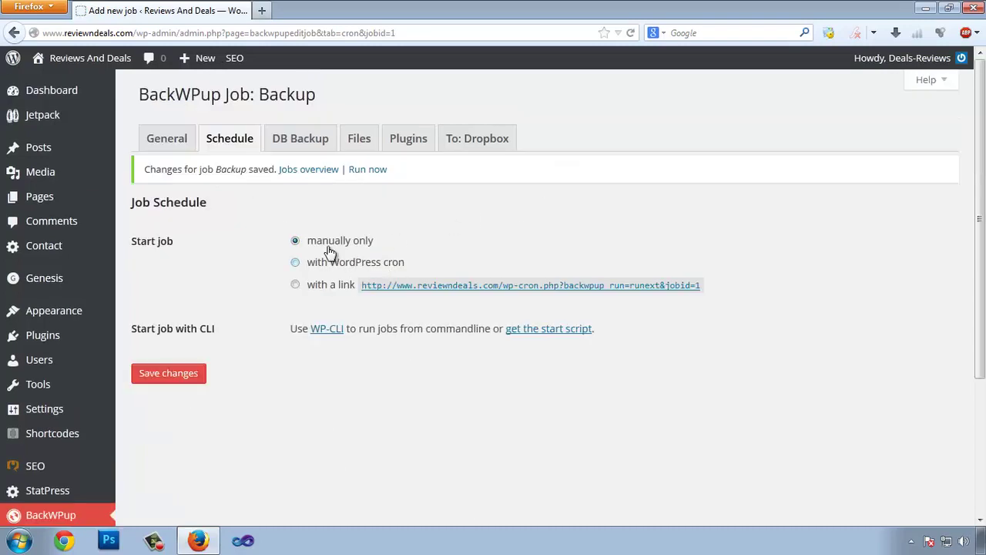
Schedule the job with WordPress cron to run daily at hour 1 and save.
scroll(324, 266, "down", 2)
scroll(520, 279, "up", 2)
left_click(297, 263)
scroll(613, 239, "down", 2)
scroll(359, 253, "down", 6)
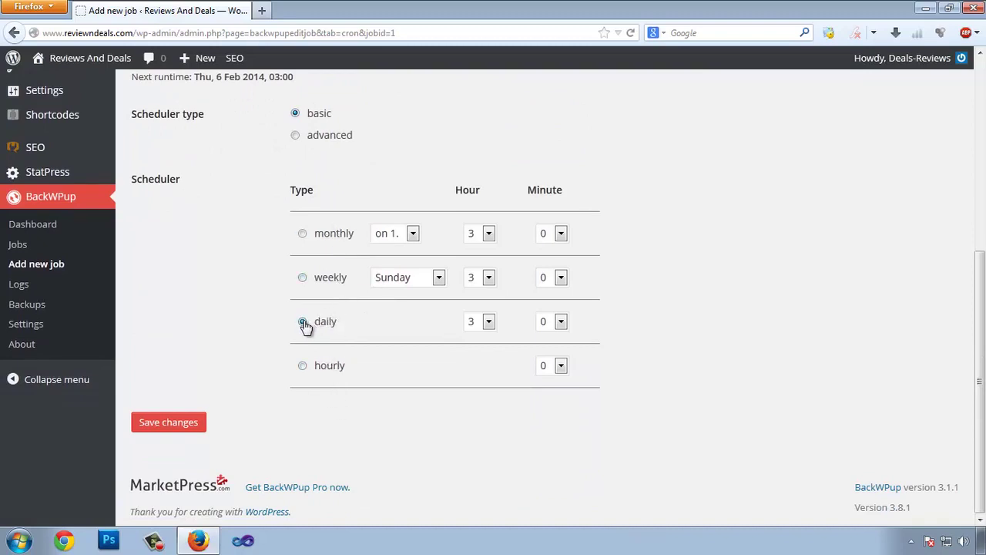
left_click(486, 323)
left_click(471, 73)
scroll(293, 341, "up", 2)
scroll(275, 378, "down", 2)
left_click(173, 436)
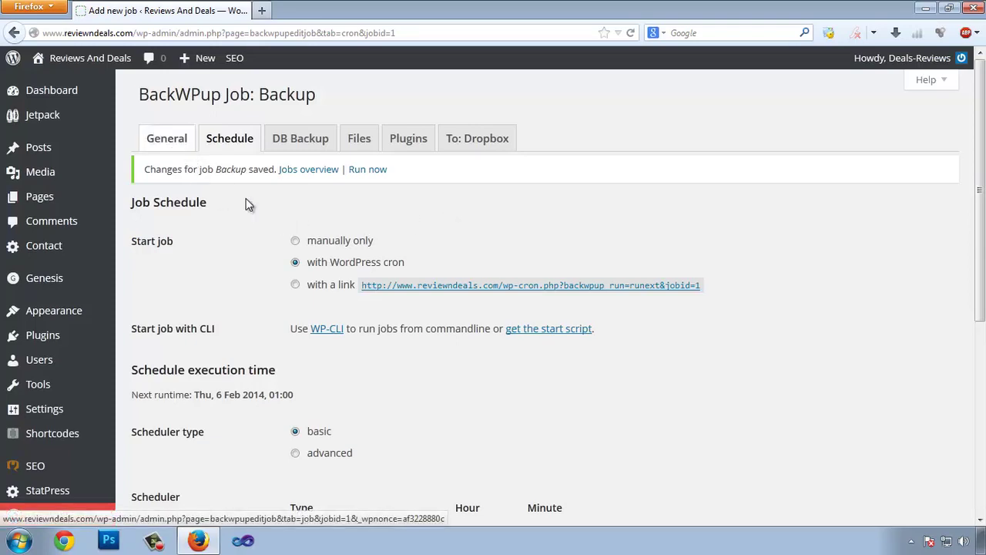
Return to the job's General settings and save them again.
left_click(179, 145)
scroll(366, 260, "down", 1)
scroll(366, 260, "down", 2)
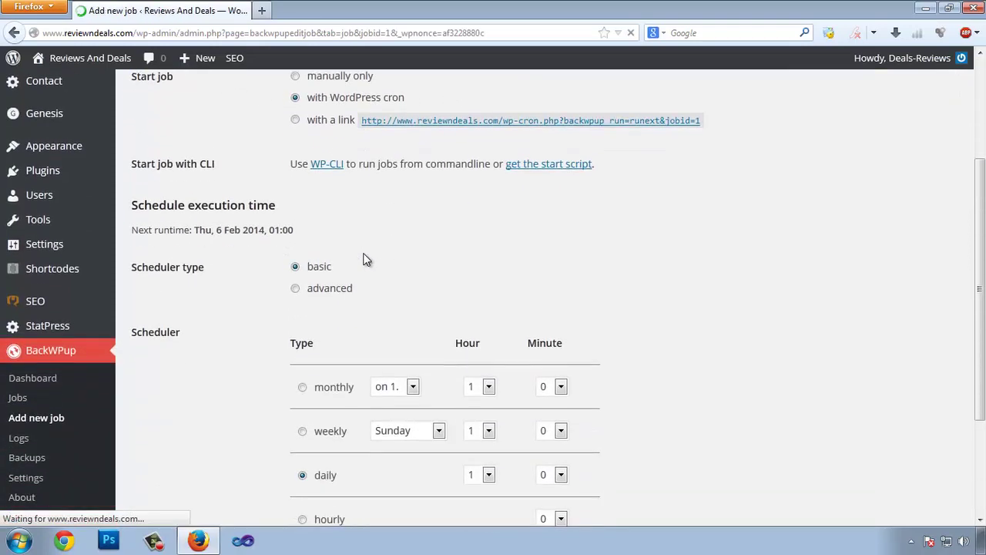
scroll(362, 258, "down", 4)
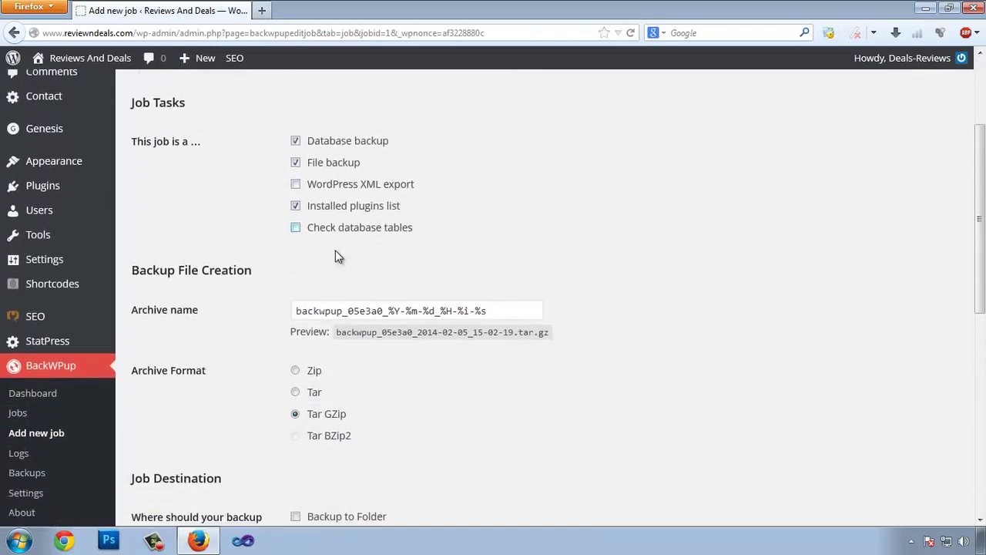
scroll(370, 246, "up", 4)
scroll(639, 340, "down", 15)
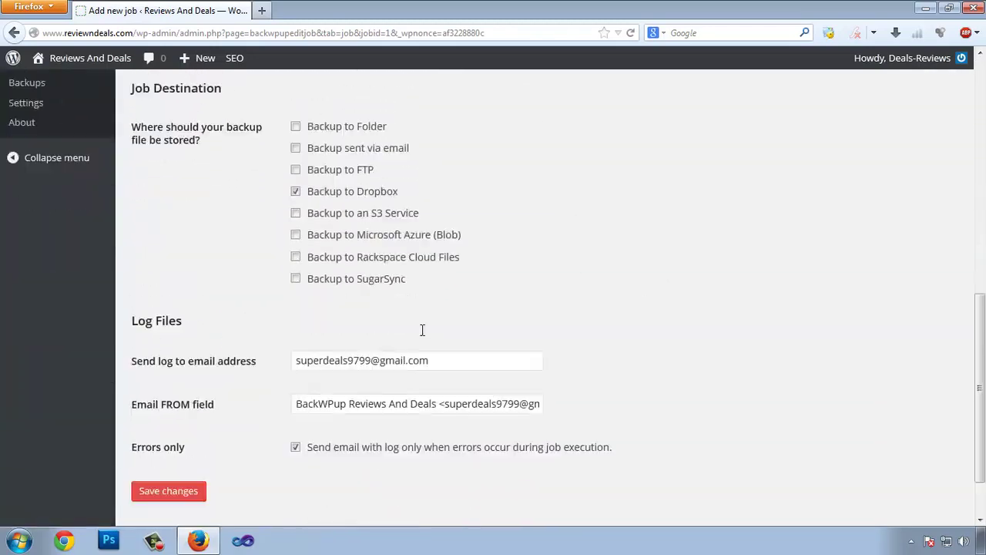
left_click(174, 426)
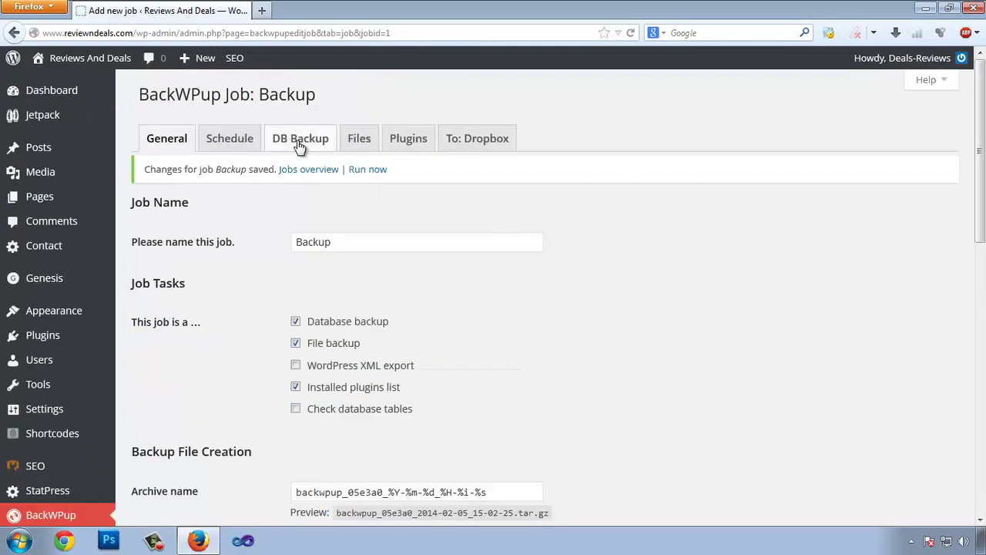
Set the database backup file compression to GZip and save the DB Backup settings.
left_click(298, 144)
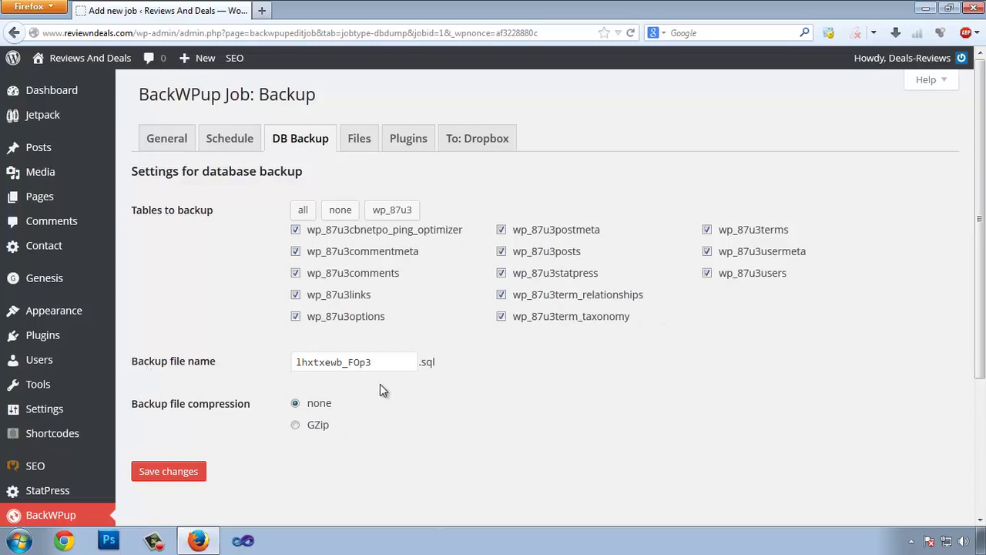
left_click(375, 362)
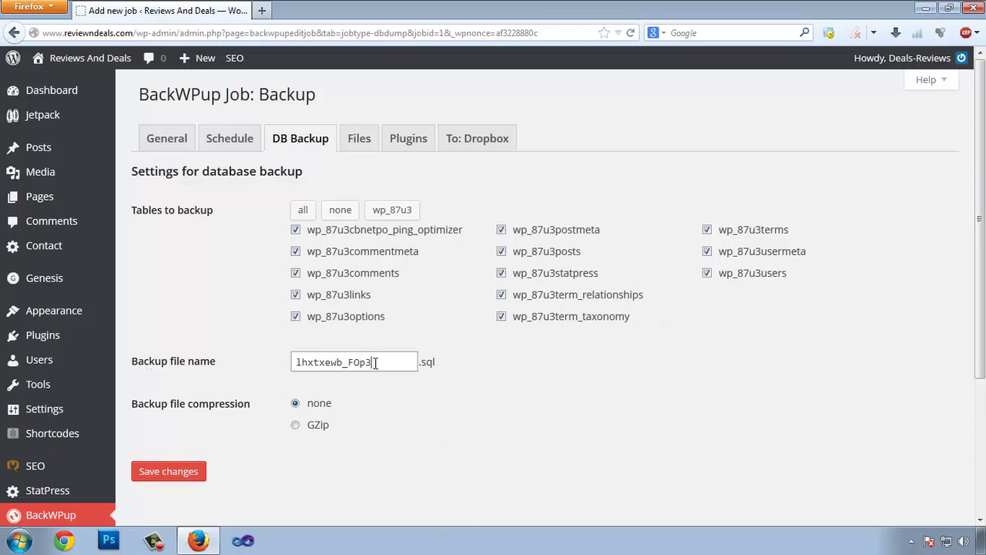
left_click(296, 425)
left_click(172, 471)
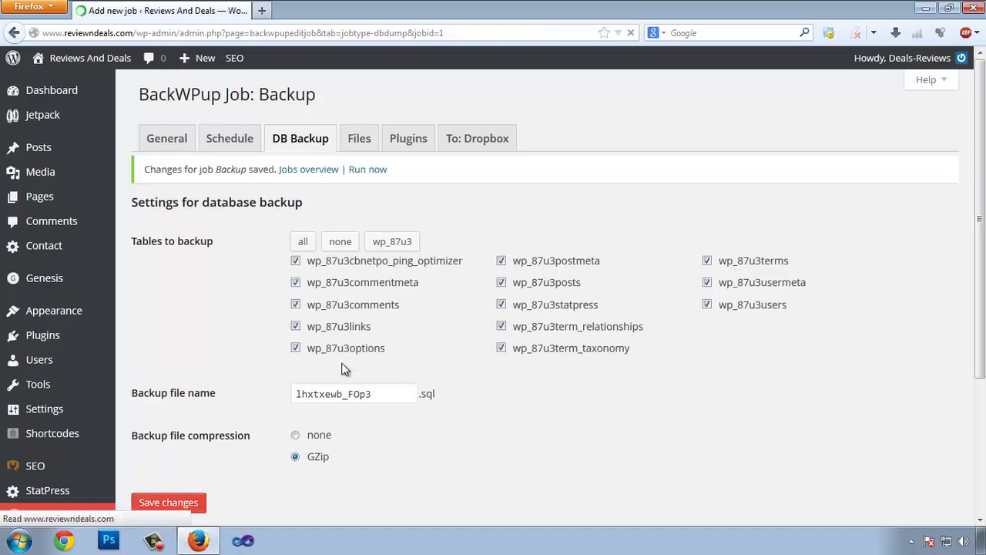
left_click(356, 140)
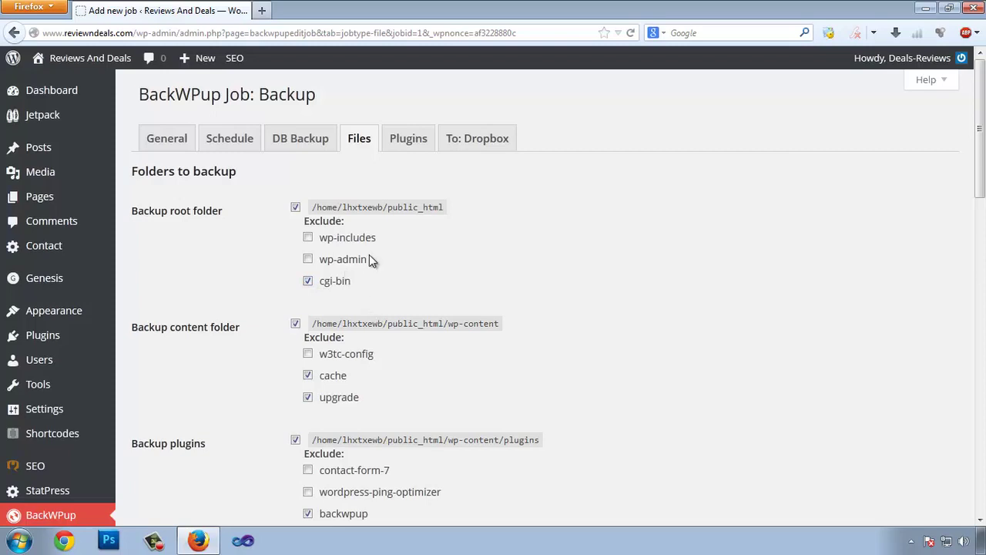
Exclude the w3tc-config folder, wordpress-ping-optimizer plugin and twentythirteen theme from the backup.
scroll(387, 312, "down", 2)
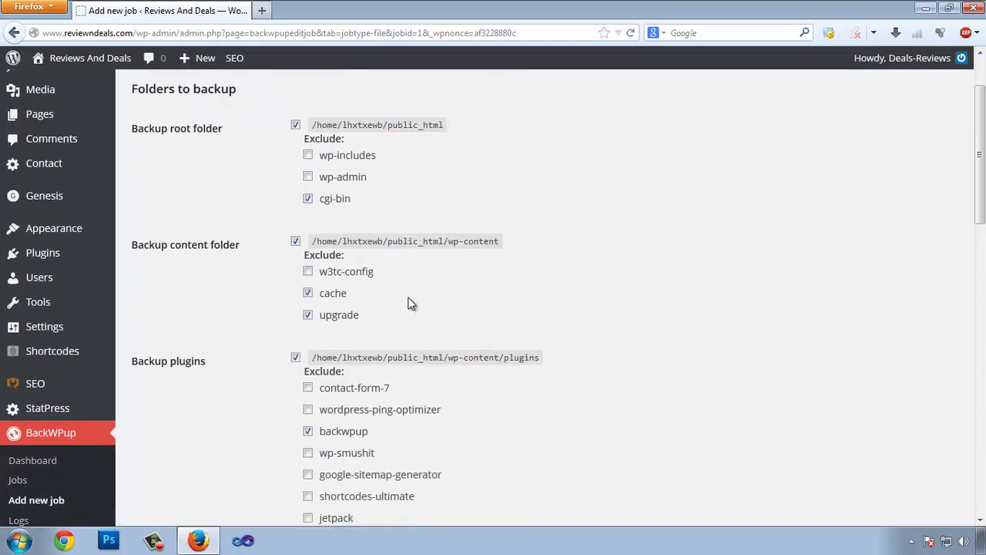
scroll(400, 289, "down", 2)
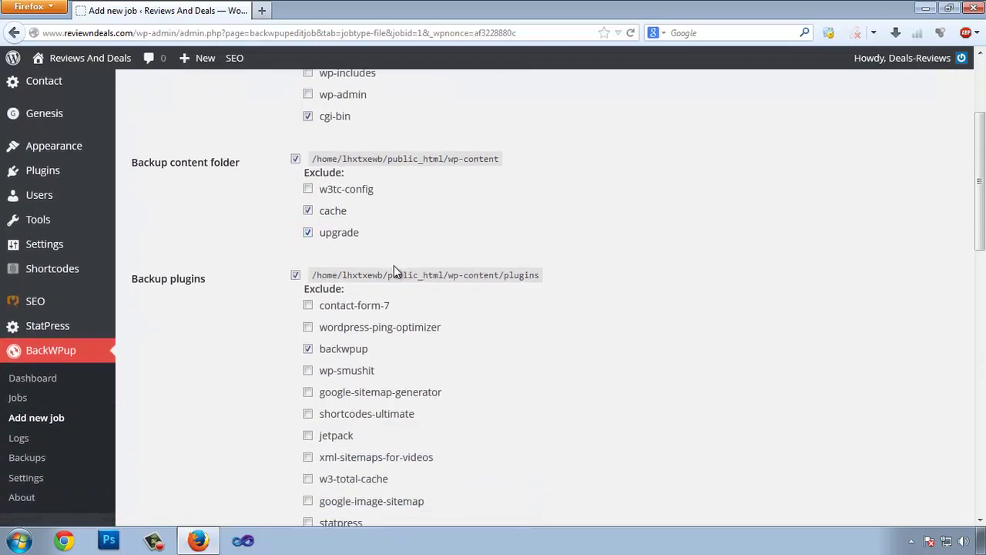
left_click(308, 190)
scroll(354, 212, "down", 2)
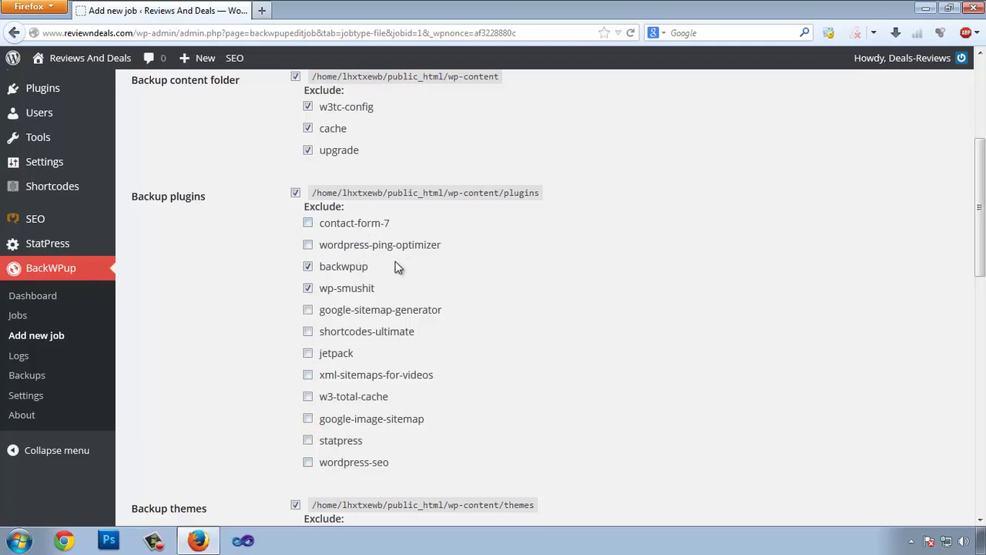
left_click(307, 244)
scroll(631, 266, "down", 4)
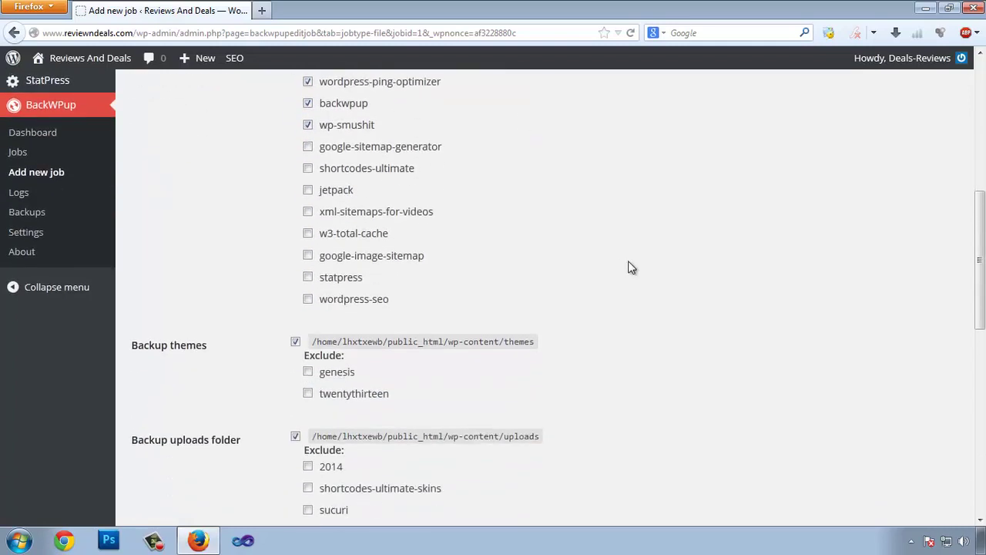
scroll(631, 266, "down", 2)
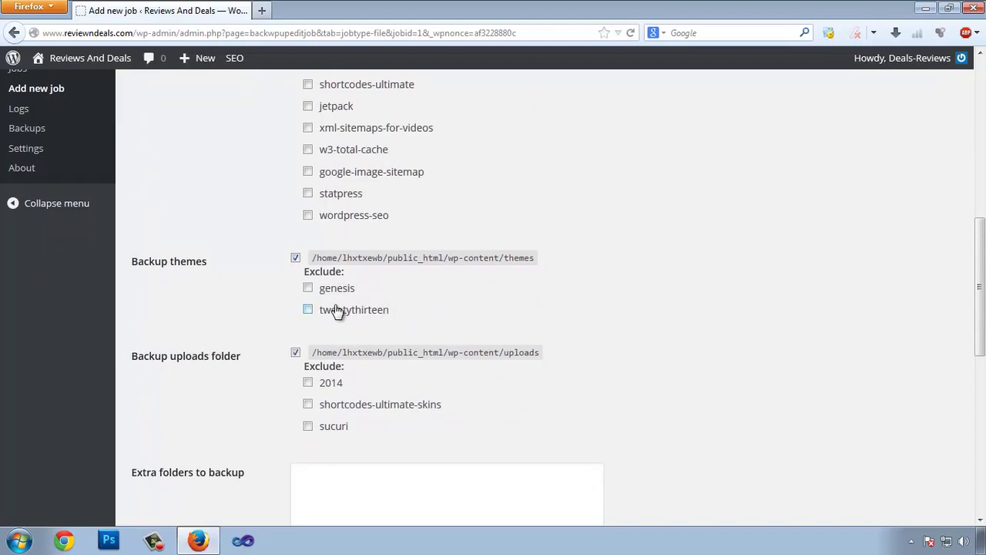
left_click(309, 310)
Exclude the sucuri, shortcodes-ultimate-skins and 2014 uploads folders, then save the Files settings.
scroll(323, 344, "down", 2)
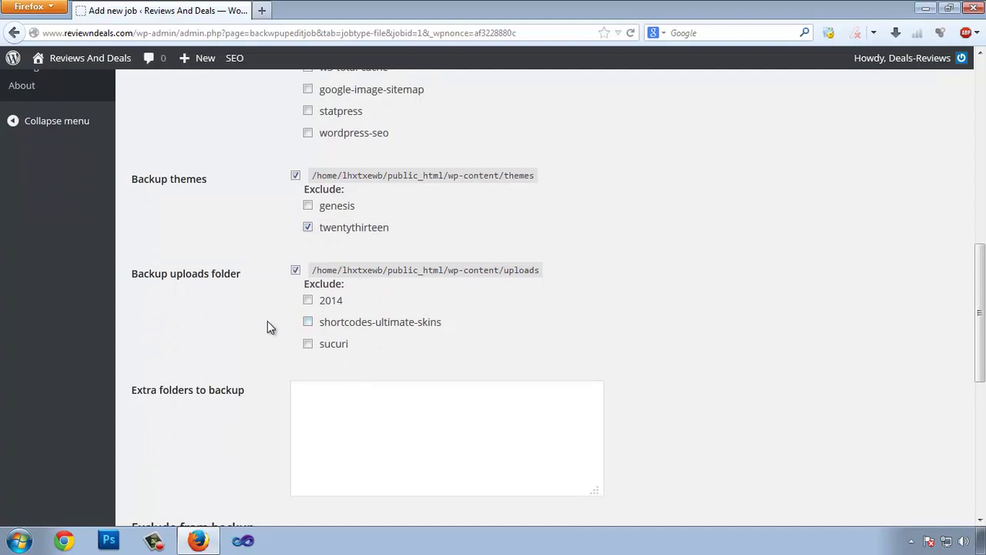
left_click(307, 344)
left_click(308, 322)
left_click(308, 300)
scroll(258, 317, "down", 9)
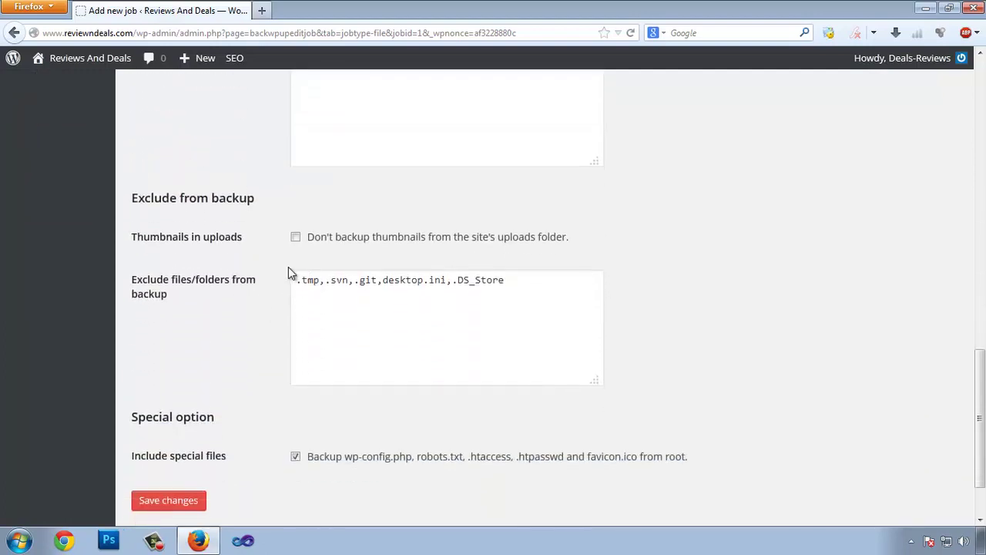
scroll(148, 347, "down", 2)
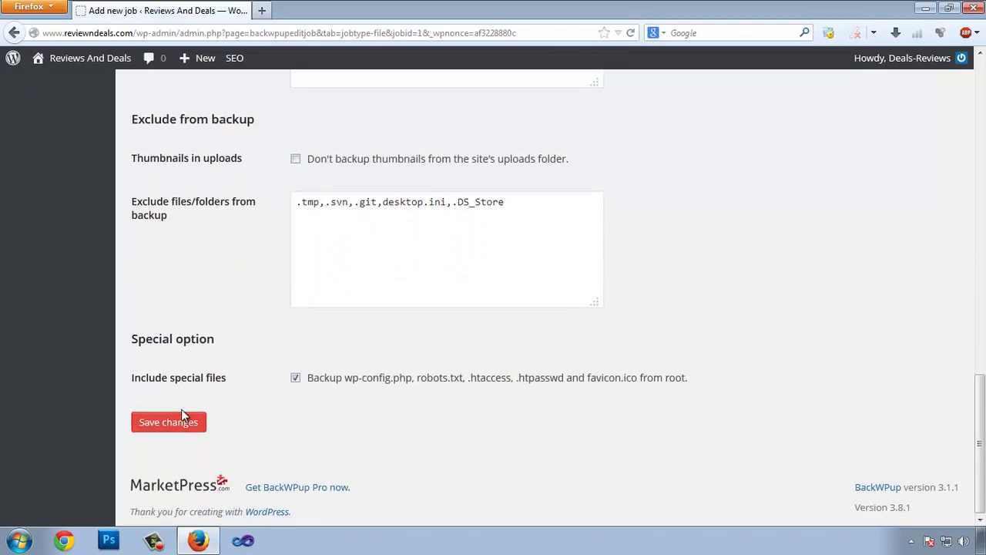
left_click(179, 417)
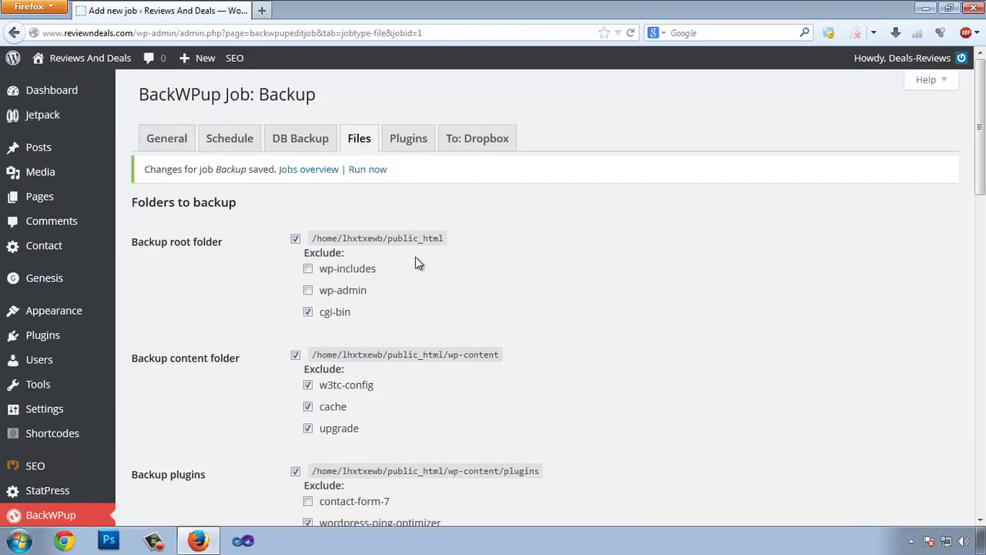
left_click(413, 147)
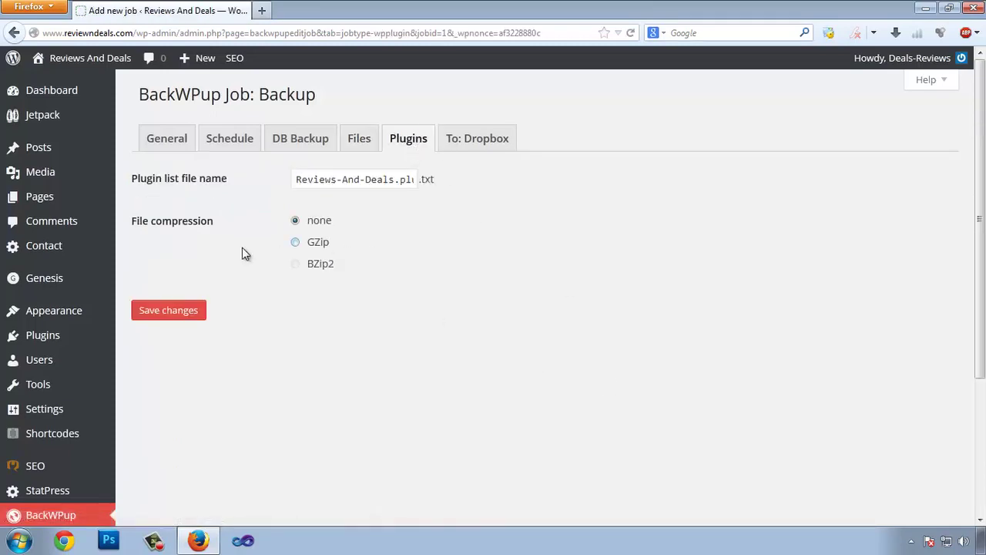
Switch the Backup job's plugin list file to GZip compression, save, and view its To: Dropbox settings.
left_click(295, 243)
left_click_drag(322, 182, 419, 182)
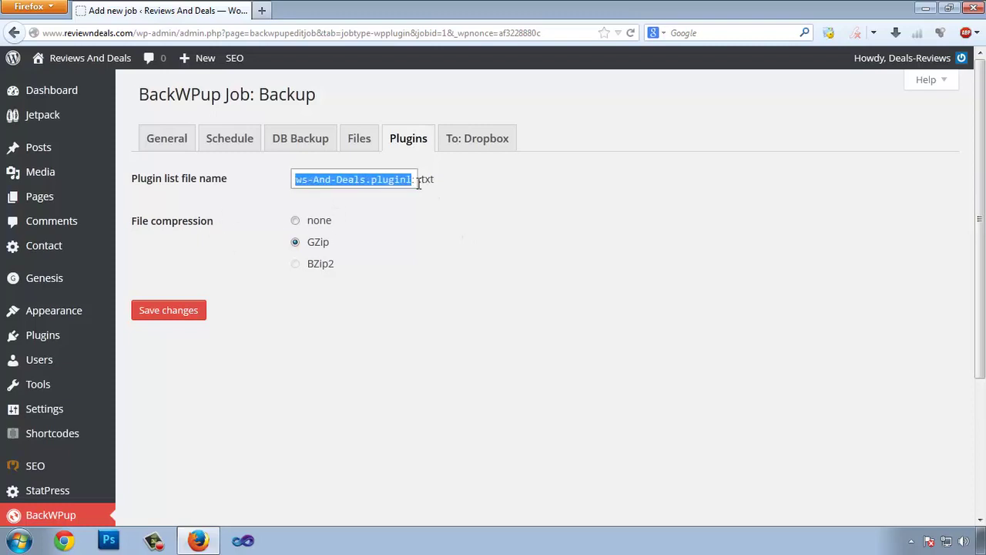
left_click(415, 208)
left_click(385, 180)
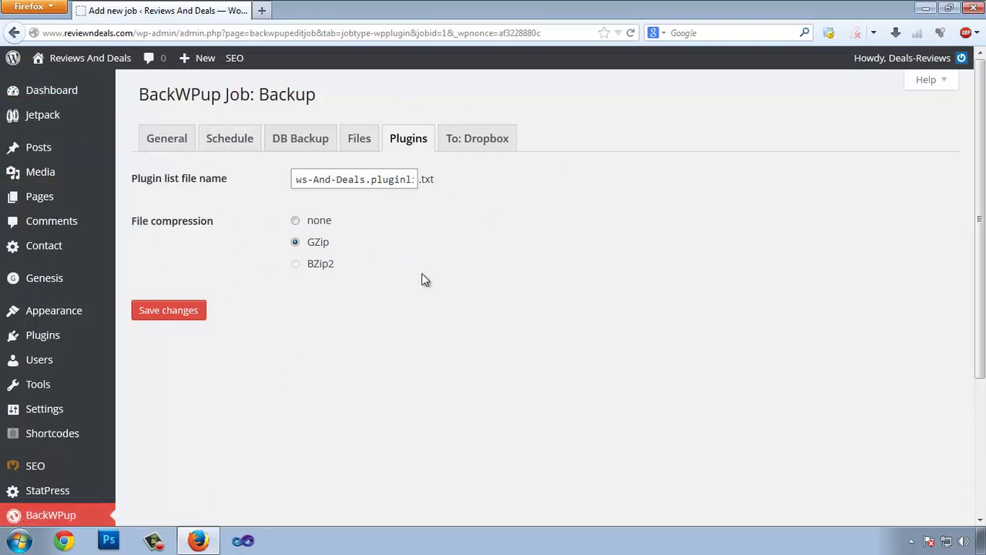
left_click(157, 310)
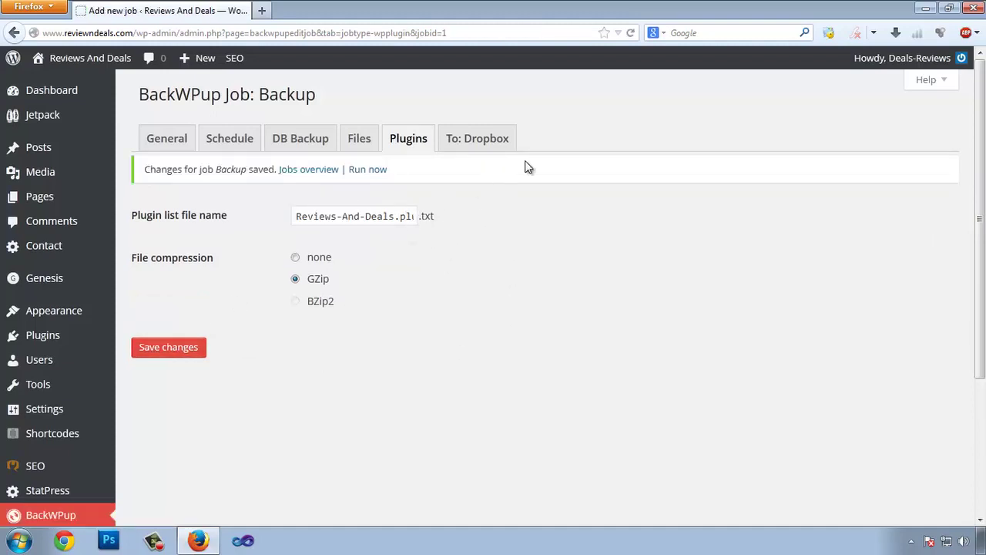
left_click(493, 146)
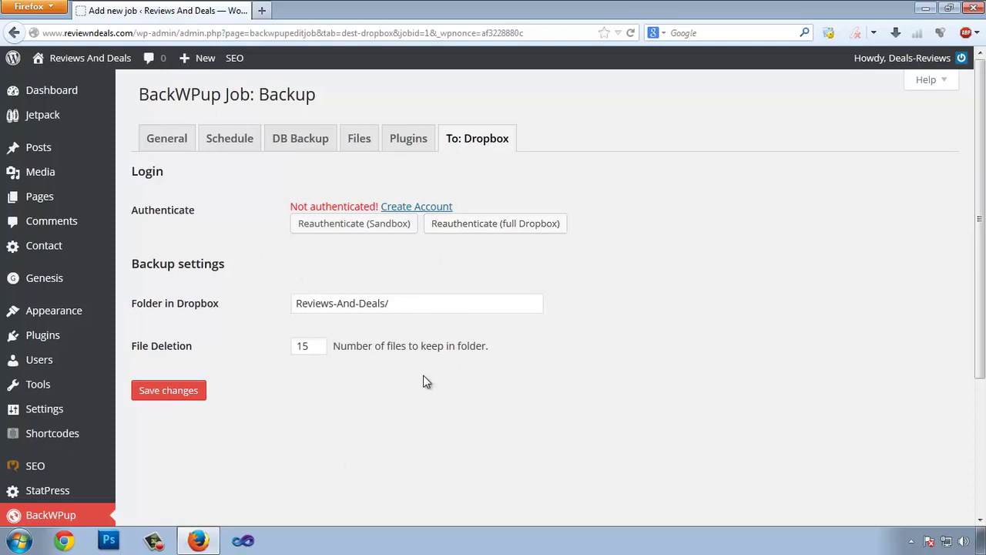
Open Dropbox's Create Account page in a new tab and enter the first name.
right_click(416, 219)
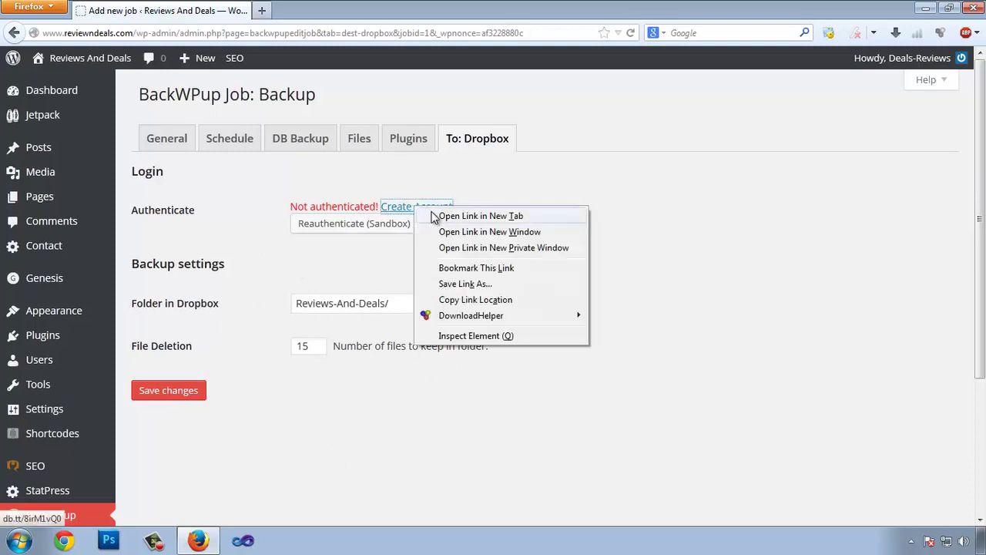
left_click(455, 214)
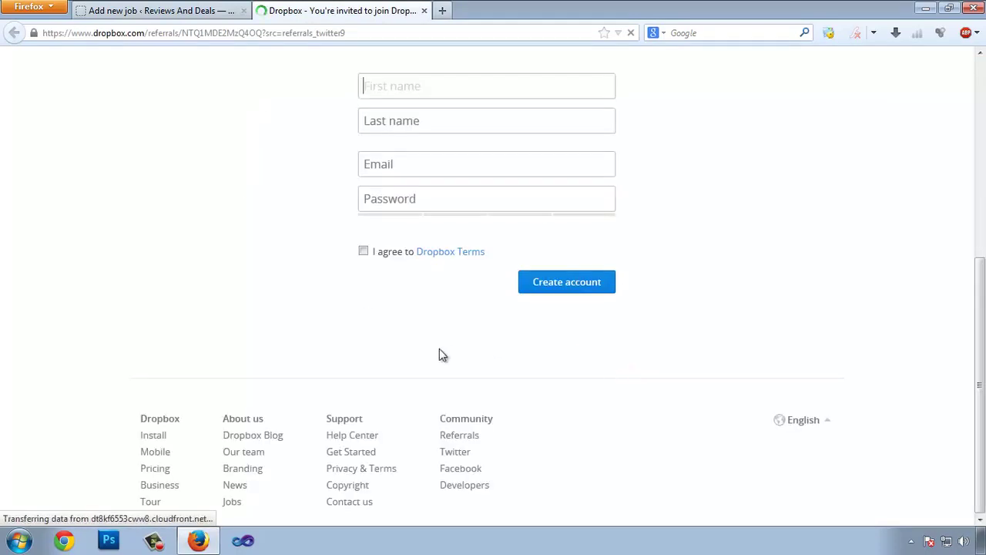
key("Tab")
Fill in the sign-up form's last name and e-mail address.
type("oaREE")
key("BackSpace")
key("BackSpace")
key("BackSpace")
key("BackSpace")
key("BackSpace")
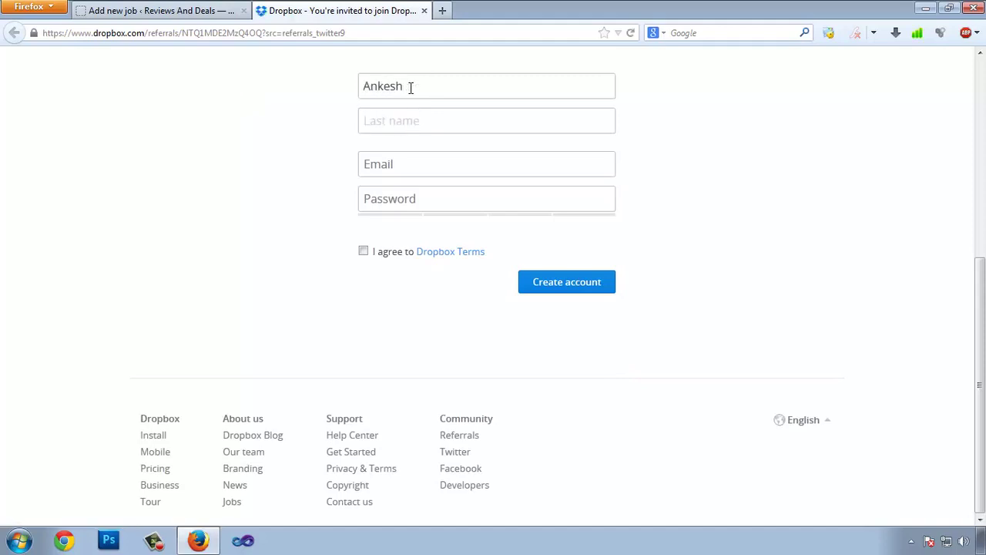
key("Tab")
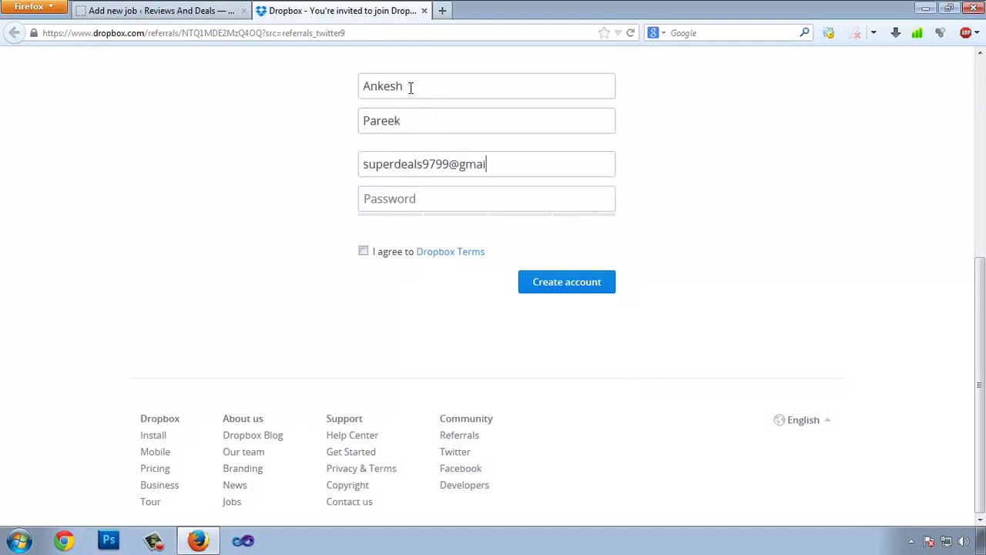
key("Tab")
Enter the account password, agree to the Dropbox Terms, and create the account.
type("••••••••••••••")
left_click(363, 252)
left_click(547, 285)
Sign in to the matching Gmail account in a new tab with its username and password.
left_click(443, 11)
type("g")
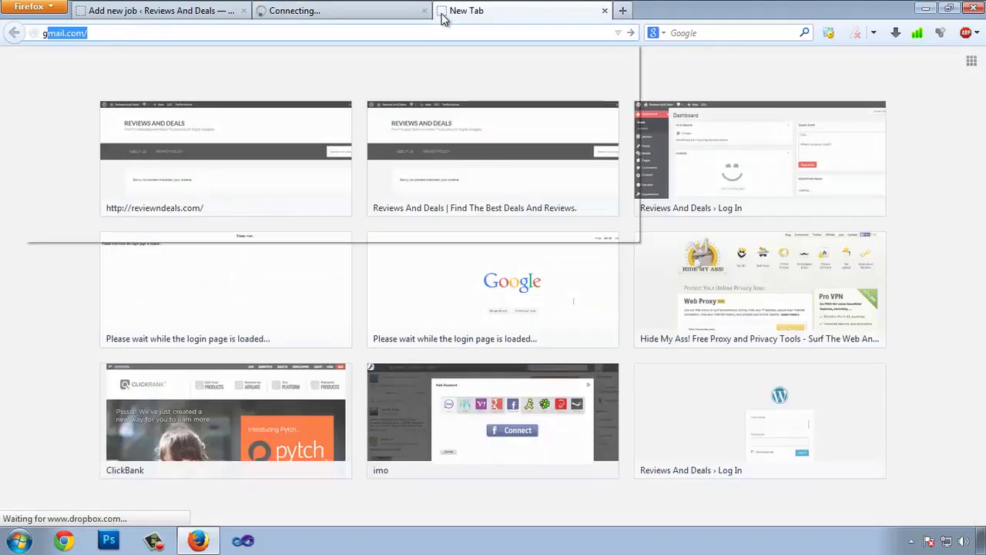
key("Return")
key("Tab")
type("••••••••••••")
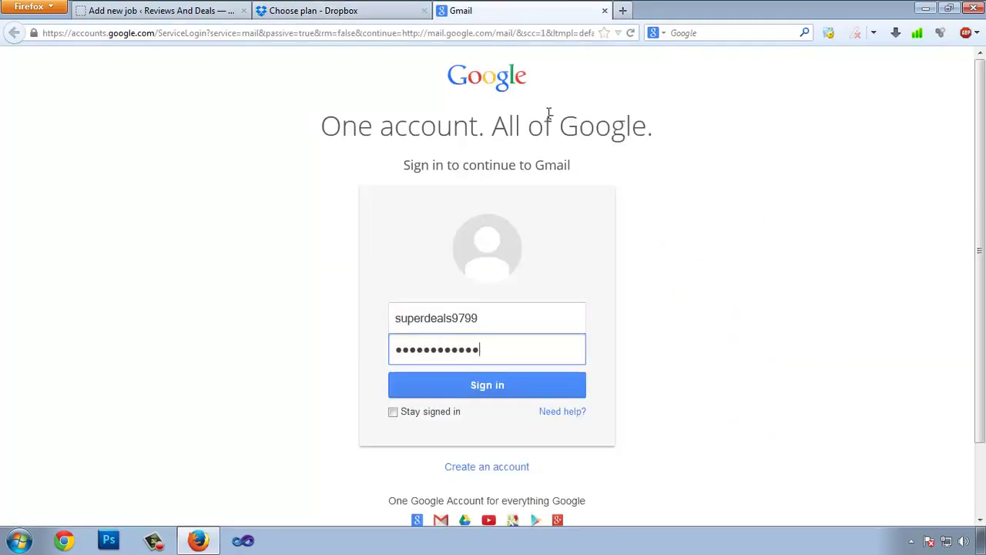
key("Return")
left_click(313, 10)
Compare the Dropbox plans and continue with the free Basic plan.
scroll(477, 403, "down", 2)
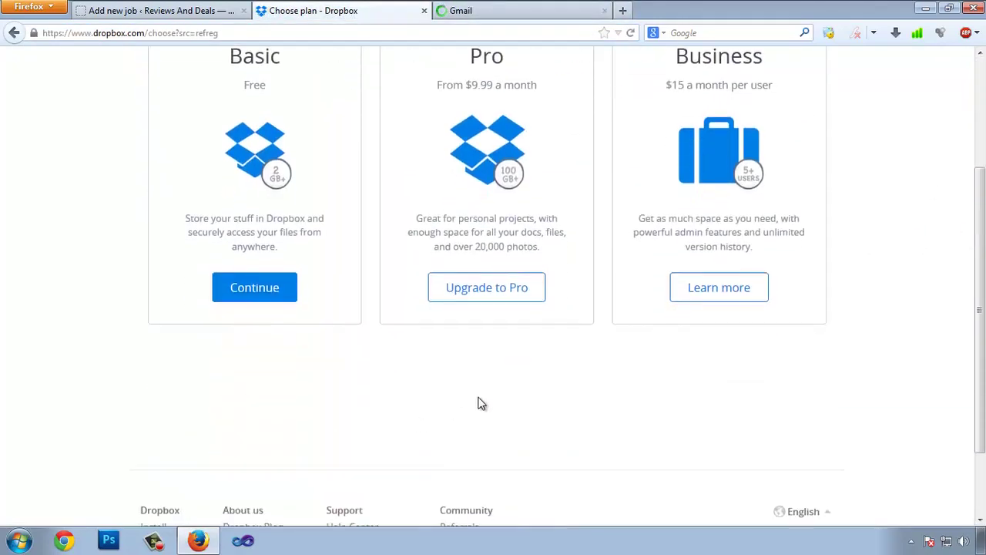
scroll(478, 403, "up", 2)
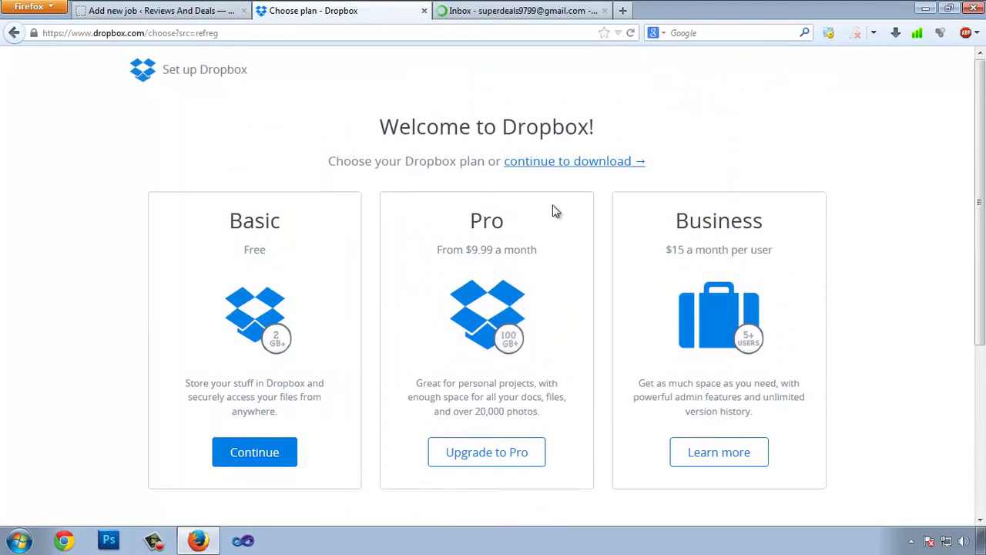
double_click(486, 224)
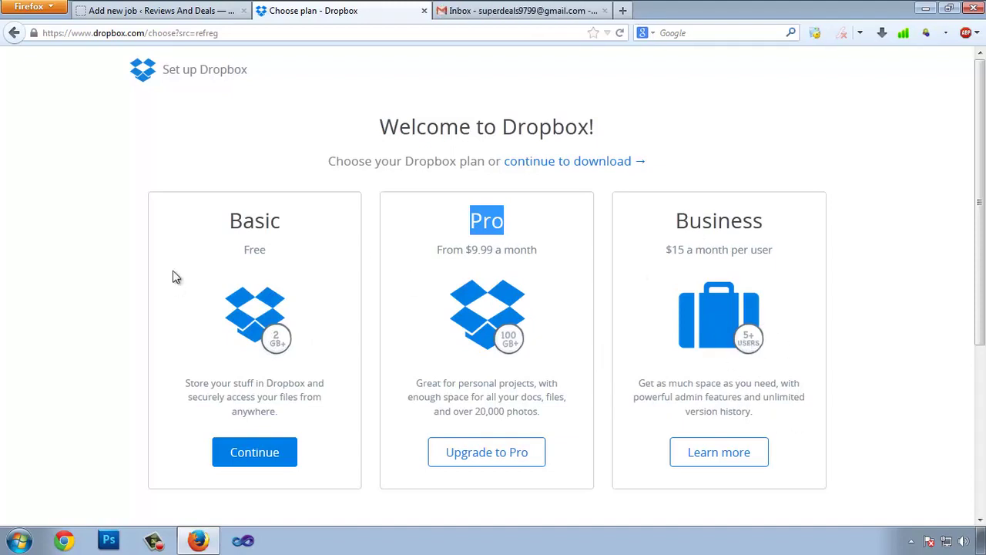
left_click(218, 233)
left_click(272, 454)
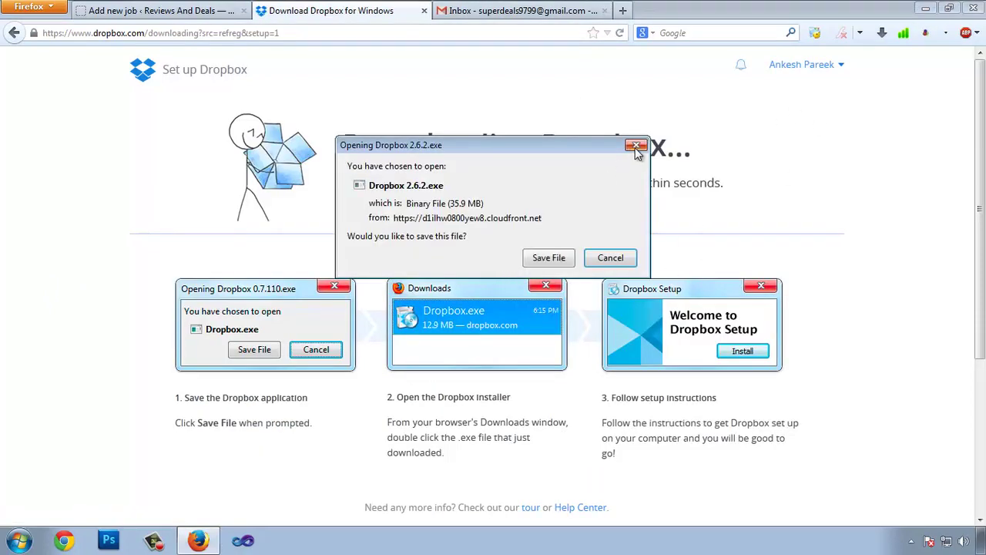
Dismiss the Dropbox installer download and open the Dropbox account settings.
left_click(637, 144)
scroll(639, 196, "down", 5)
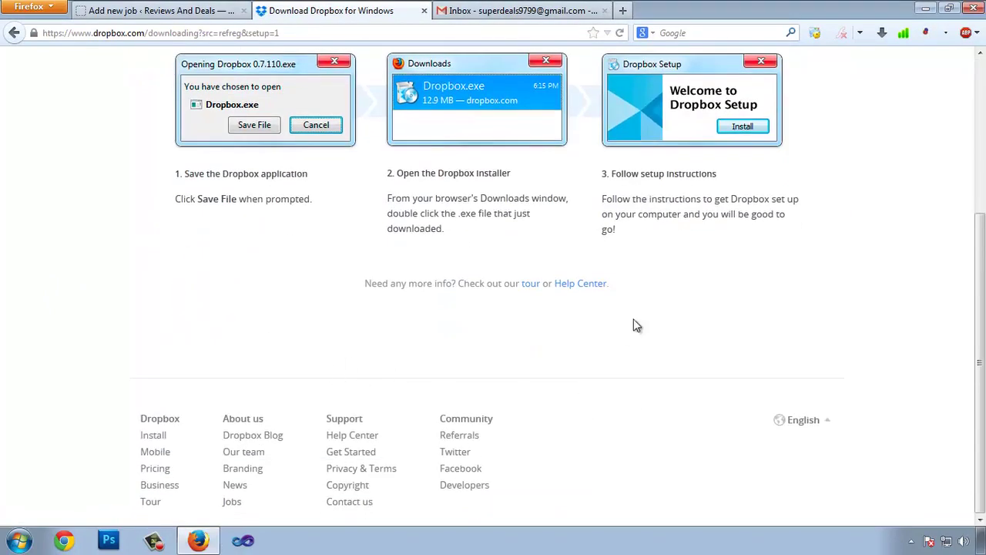
scroll(378, 358, "up", 5)
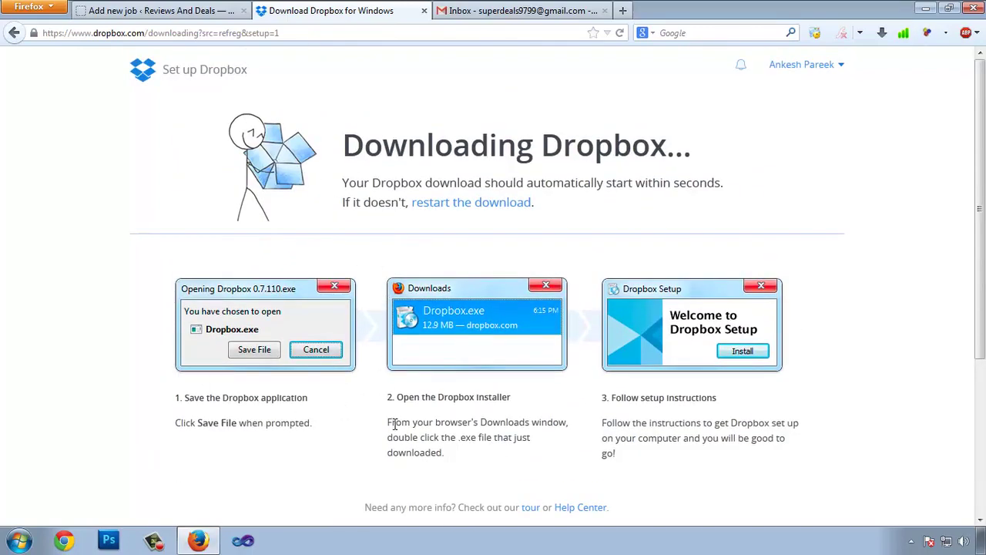
left_click(838, 66)
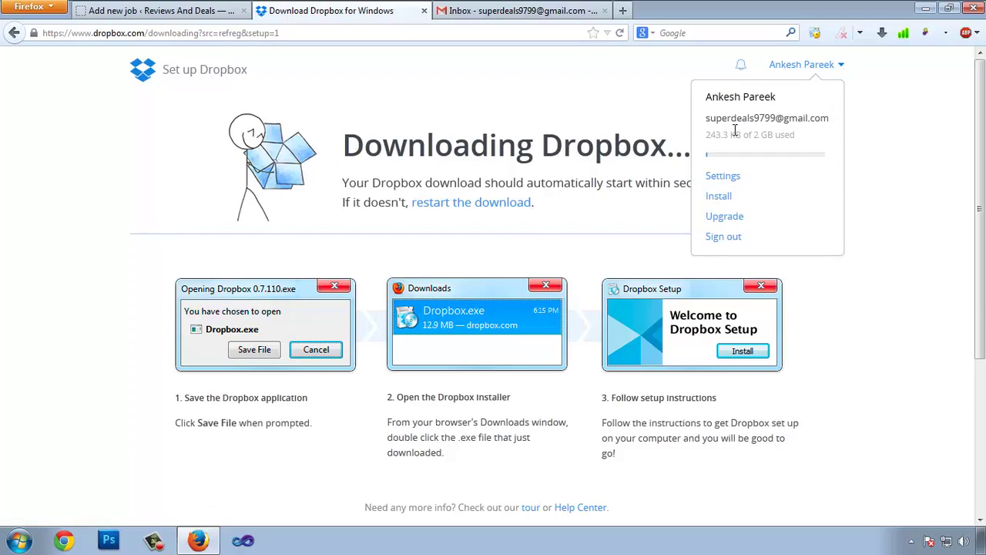
left_click(723, 176)
Check the Gmail inbox's Social and Promotions categories.
left_click(518, 10)
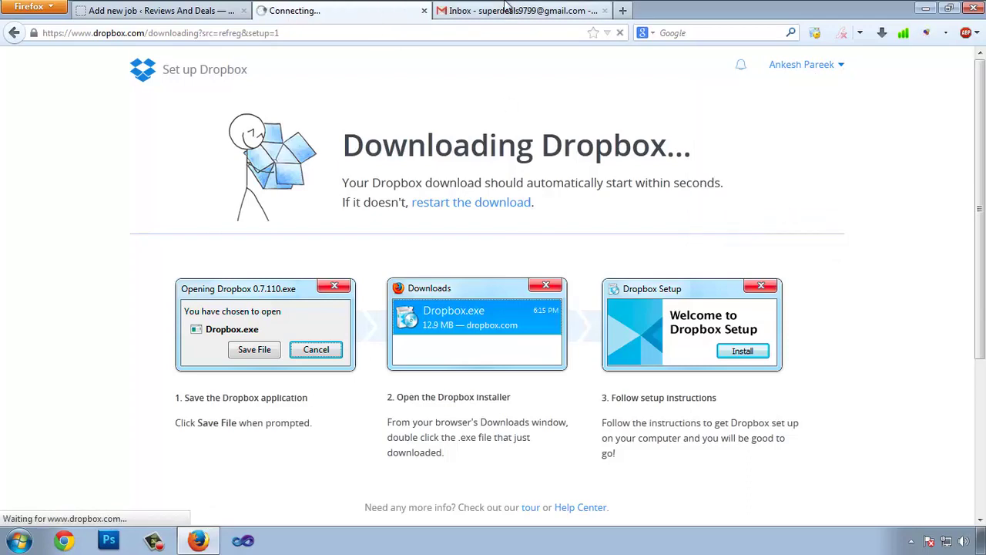
left_click(406, 153)
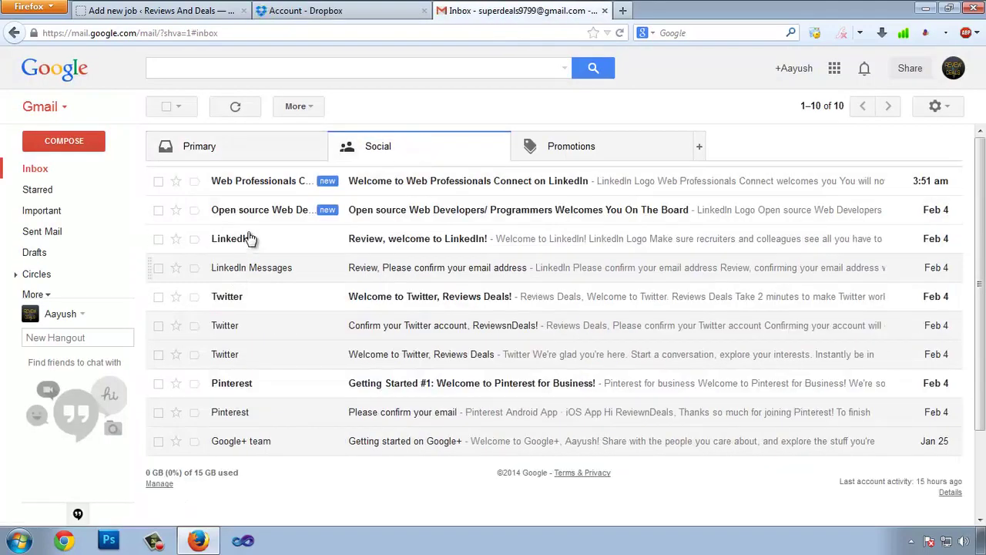
left_click(524, 161)
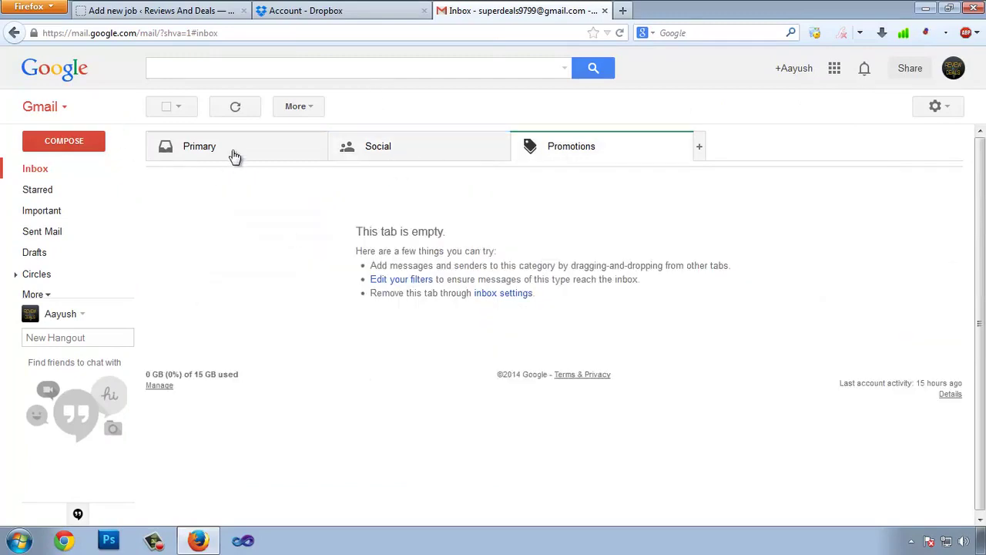
Review the Dropbox account settings, then return to the Backup job's Dropbox settings.
left_click(371, 7)
scroll(259, 285, "down", 2)
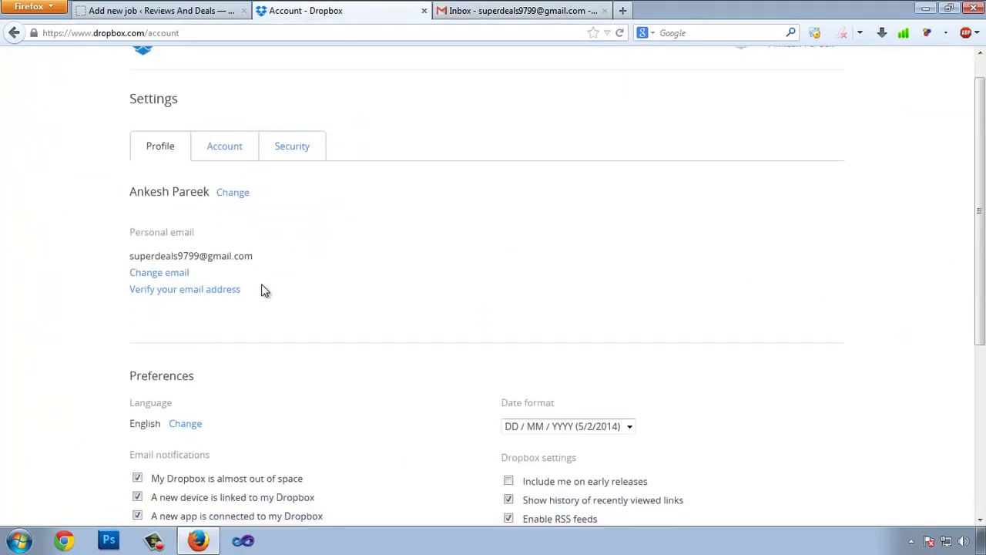
scroll(249, 328, "up", 2)
left_click(170, 10)
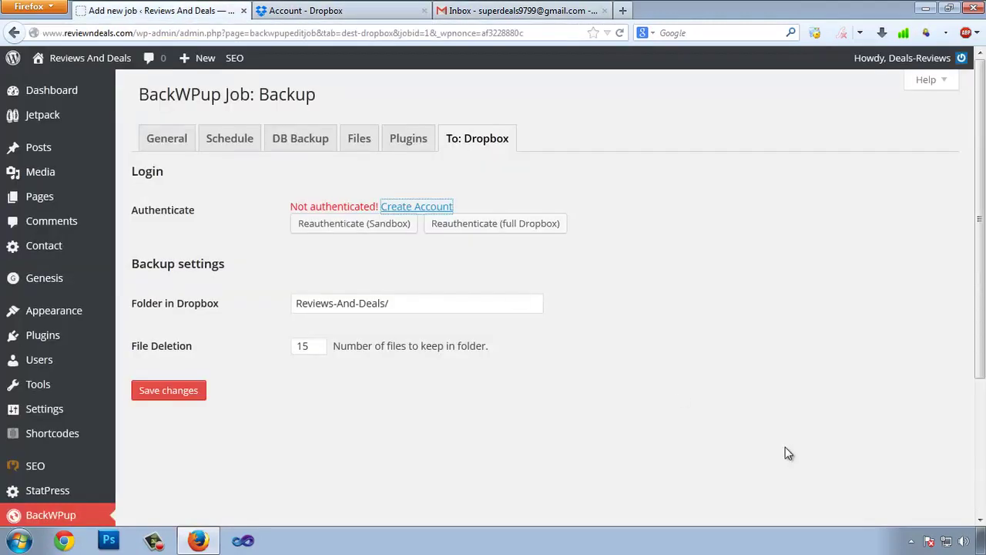
Reauthenticate the Backup job in Dropbox sandbox mode and allow the BackWPup app's folder.
left_click(405, 243)
left_click(356, 228)
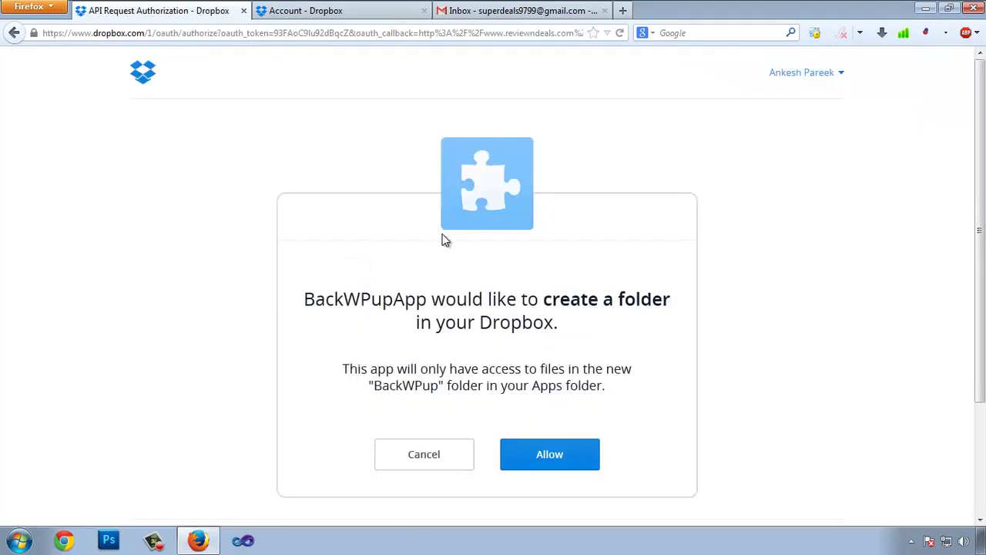
scroll(772, 442, "down", 2)
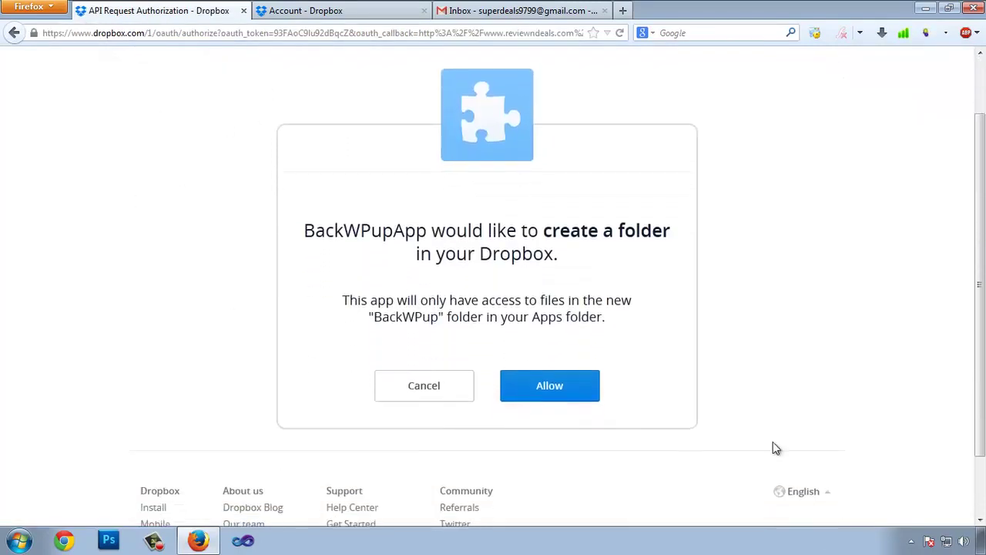
left_click(578, 374)
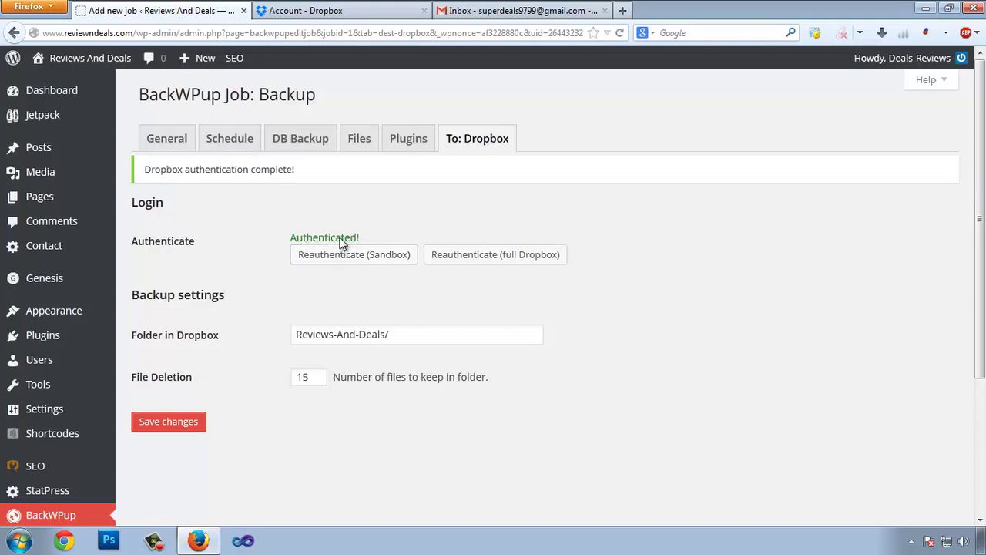
left_click(309, 8)
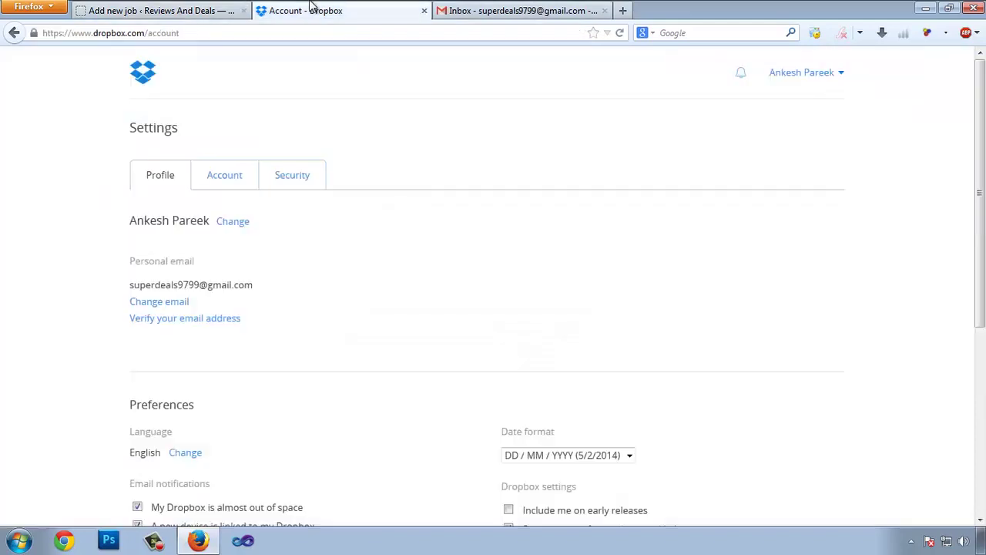
Go to the Dropbox file list and open the Apps folder.
left_click(843, 73)
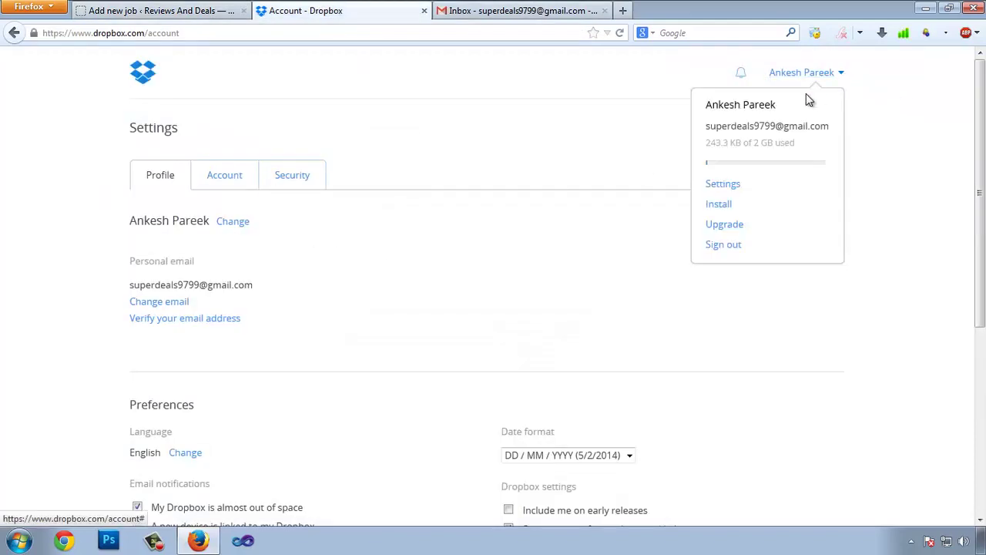
left_click(755, 224)
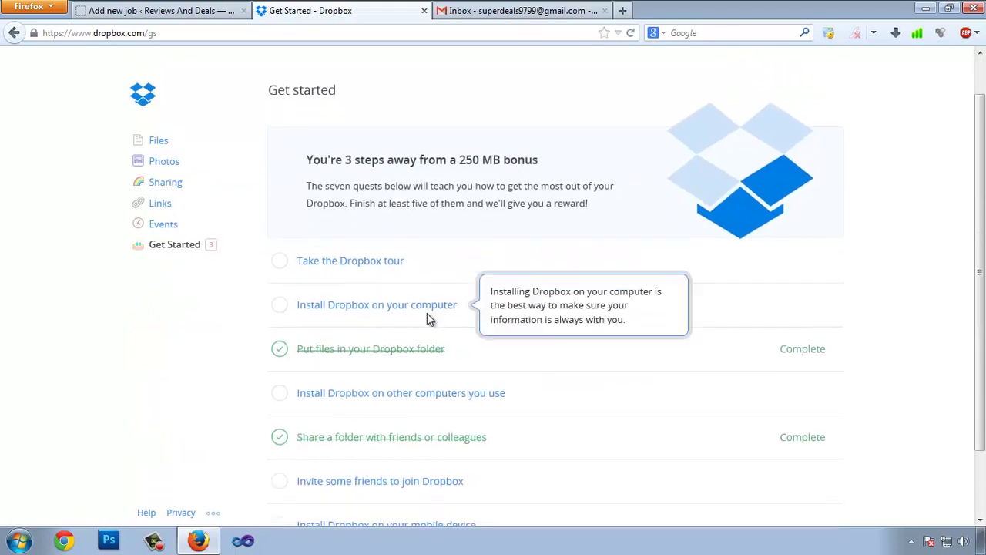
scroll(401, 301, "down", 2)
left_click(160, 143)
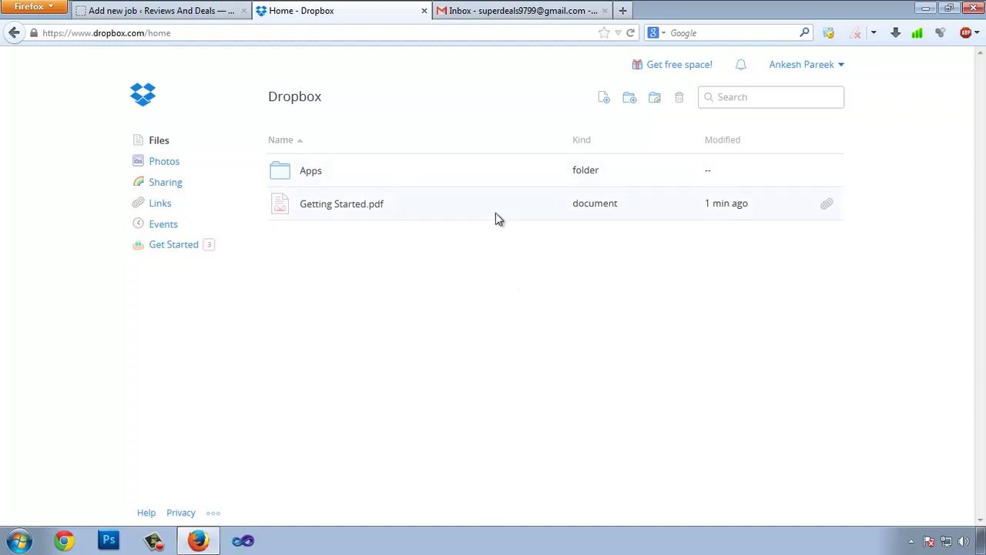
left_click(322, 172)
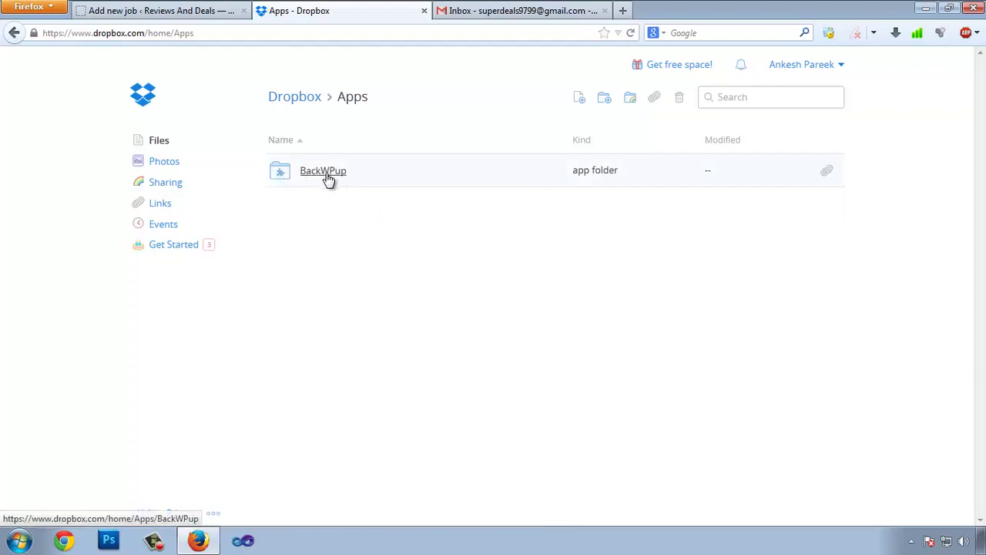
Confirm the Apps/BackWPup folder is empty, then return to the Backup job settings.
left_click(123, 10)
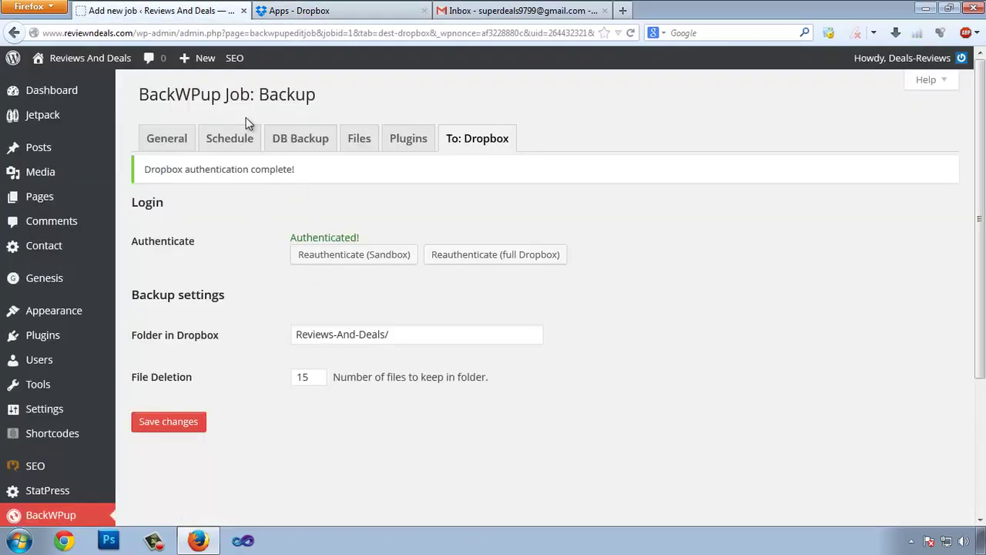
left_click(302, 9)
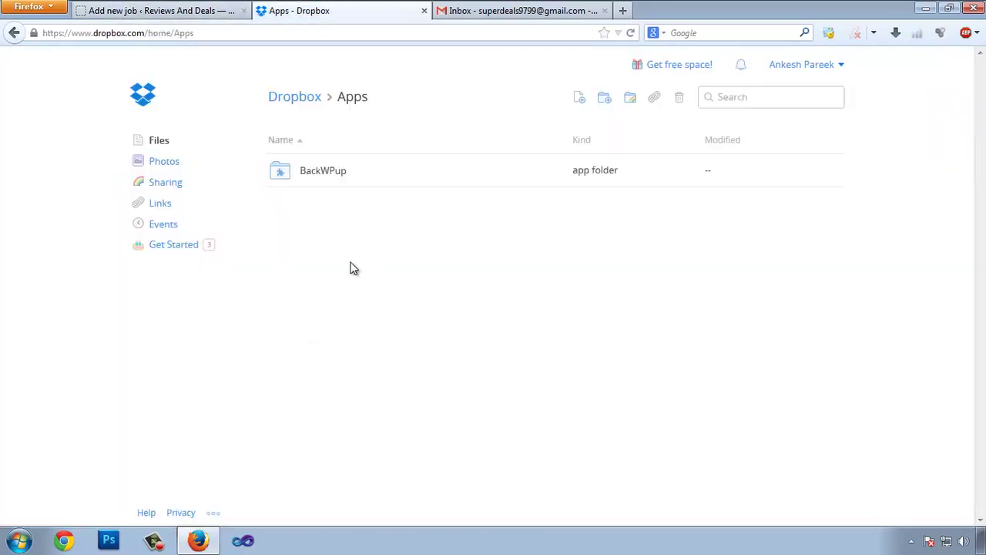
left_click(324, 174)
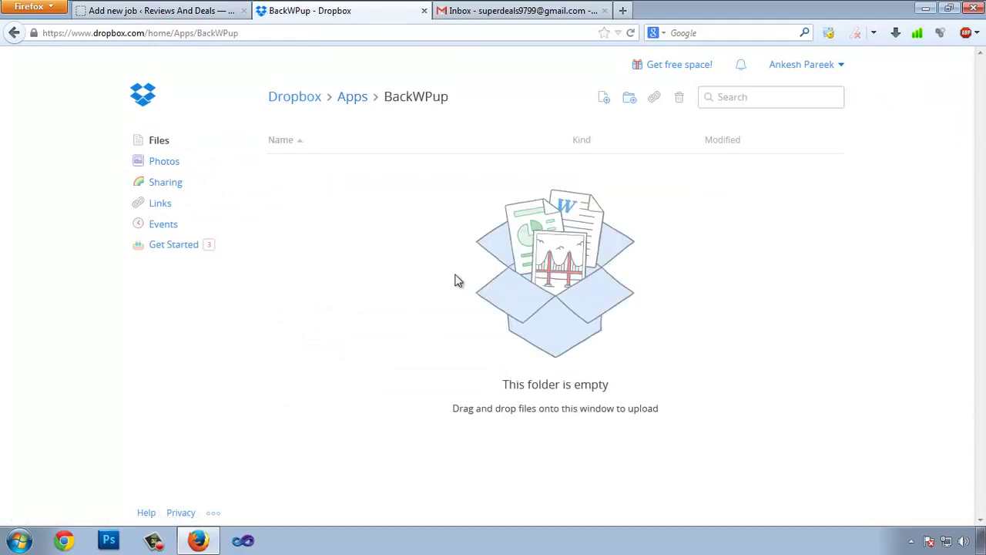
left_click(304, 103)
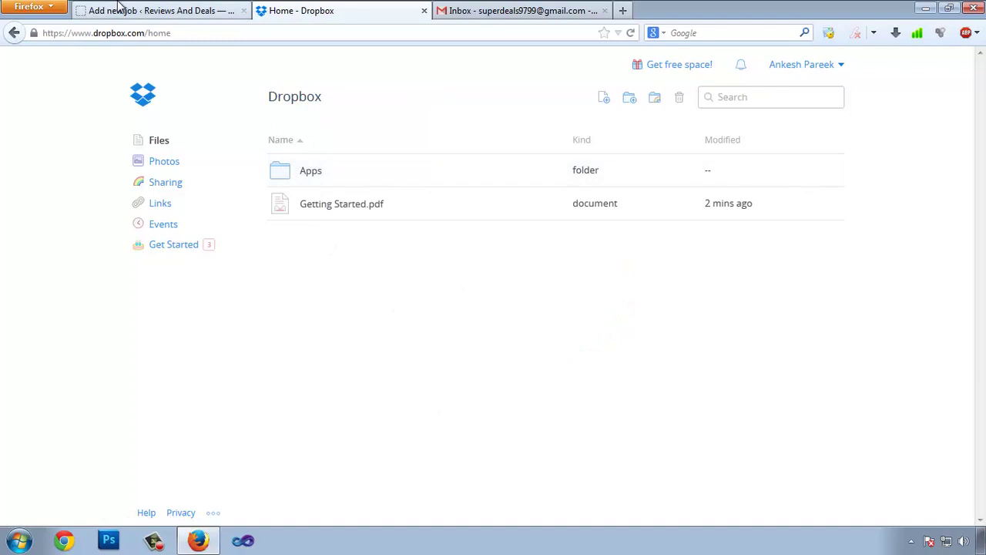
left_click(122, 9)
scroll(172, 360, "down", 5)
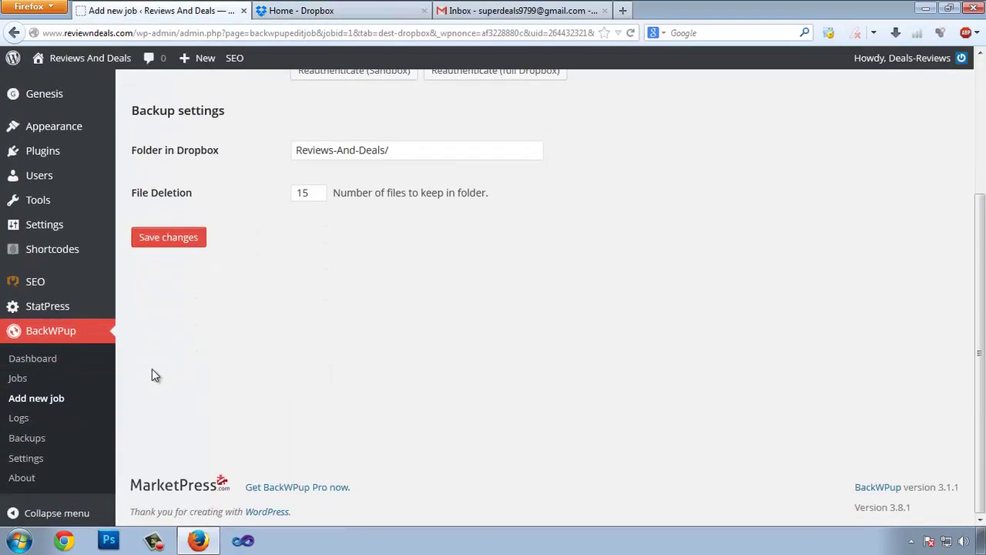
Run the Backup job immediately from the BackWPup Jobs list.
left_click(18, 378)
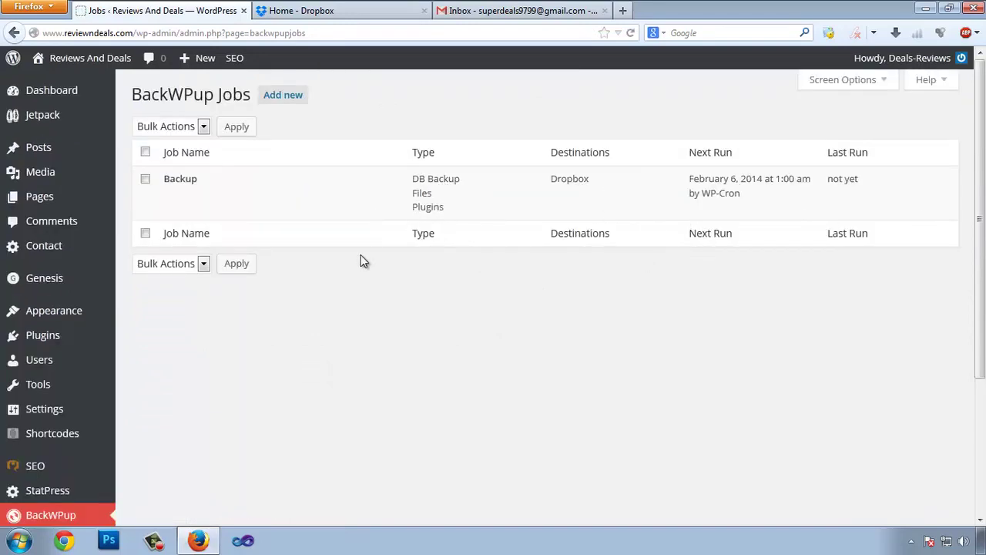
left_click(146, 179)
left_click(279, 195)
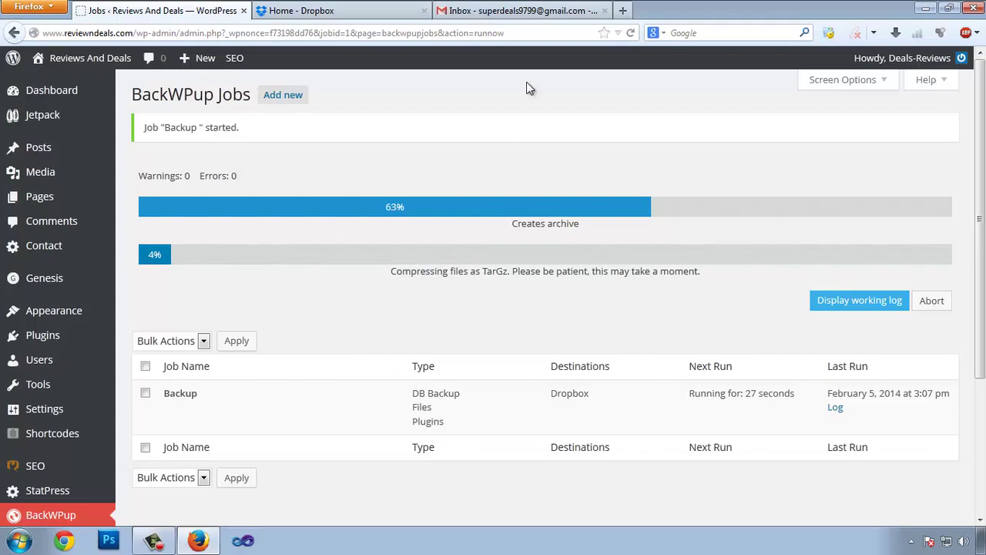
Wait for the Backup job to finish, noting 0 warnings, 0 errors and 306 seconds, then view Dropbox.
key("ctrl+Tab")
key("ctrl+shift+Tab")
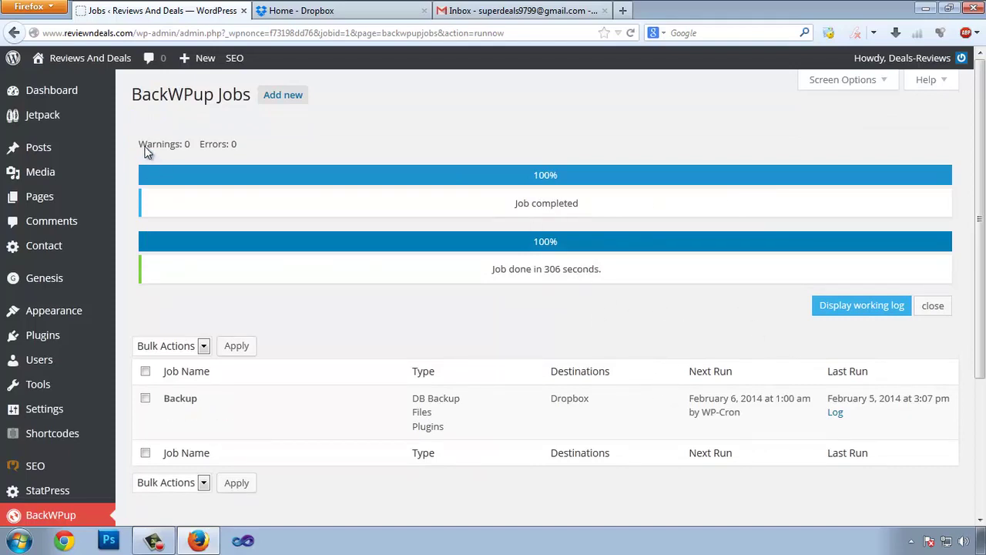
left_click_drag(208, 145, 244, 149)
double_click(186, 147)
left_click_drag(545, 271, 563, 269)
left_click(379, 13)
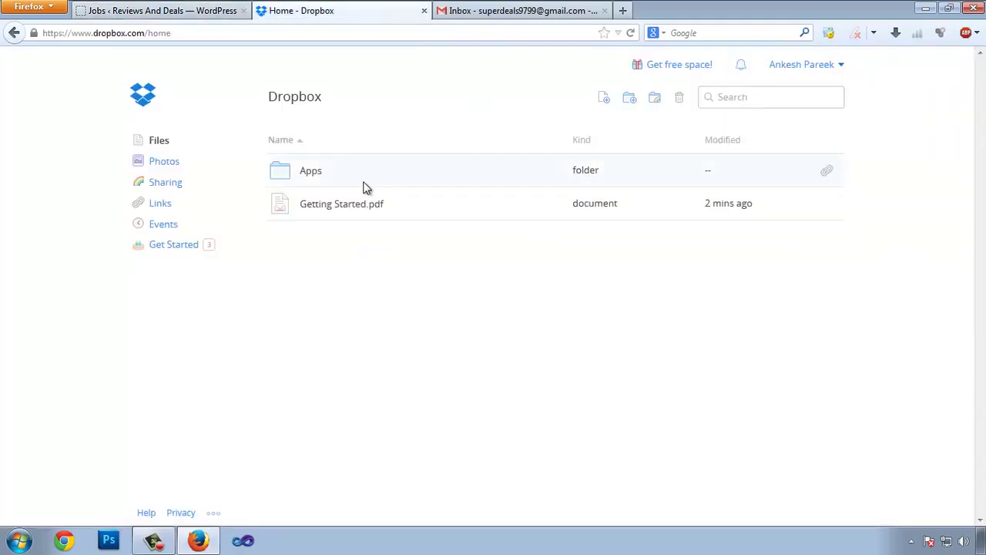
Find the new .tar.gz archive in Apps/BackWPup/Reviews-And-Deals, then return to the BackWPup Jobs page.
left_click(310, 176)
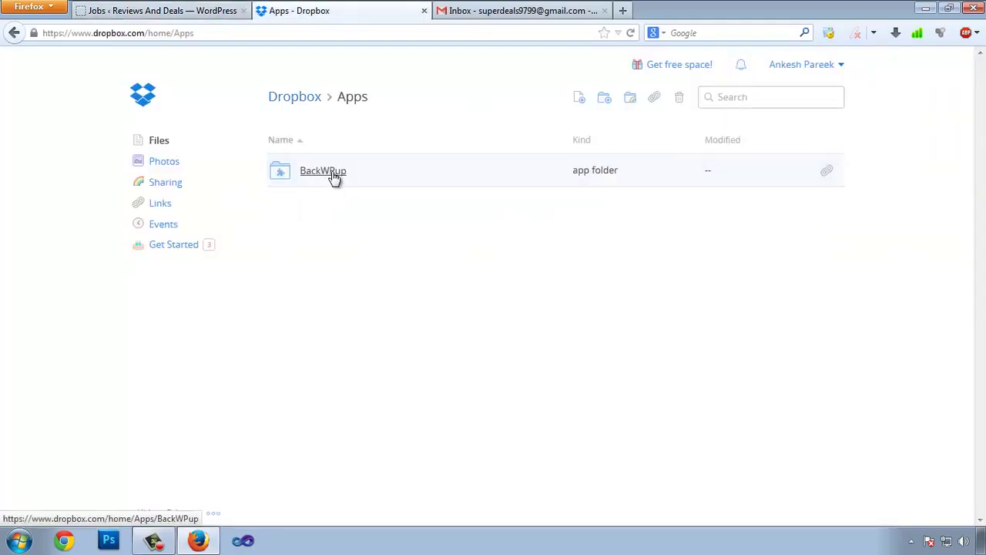
left_click(334, 176)
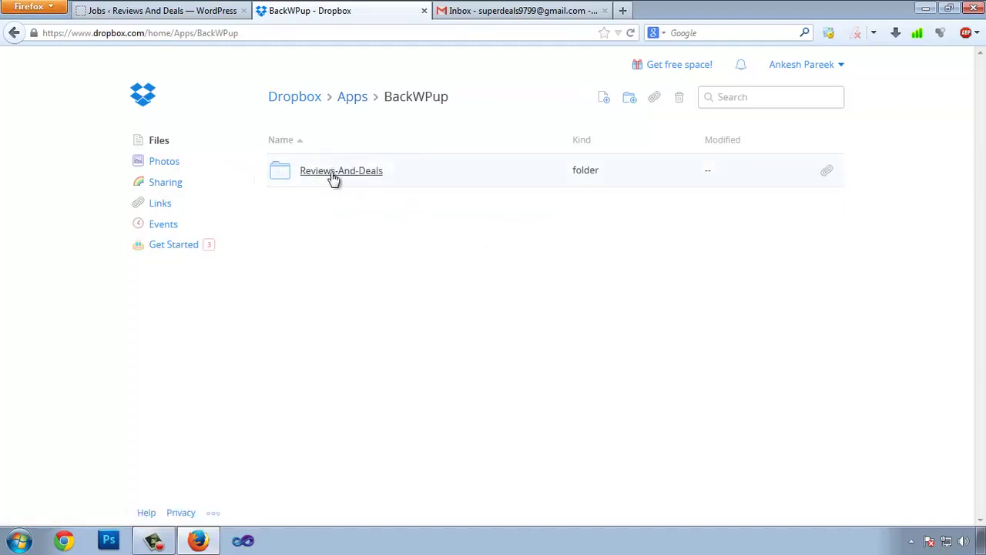
left_click(323, 177)
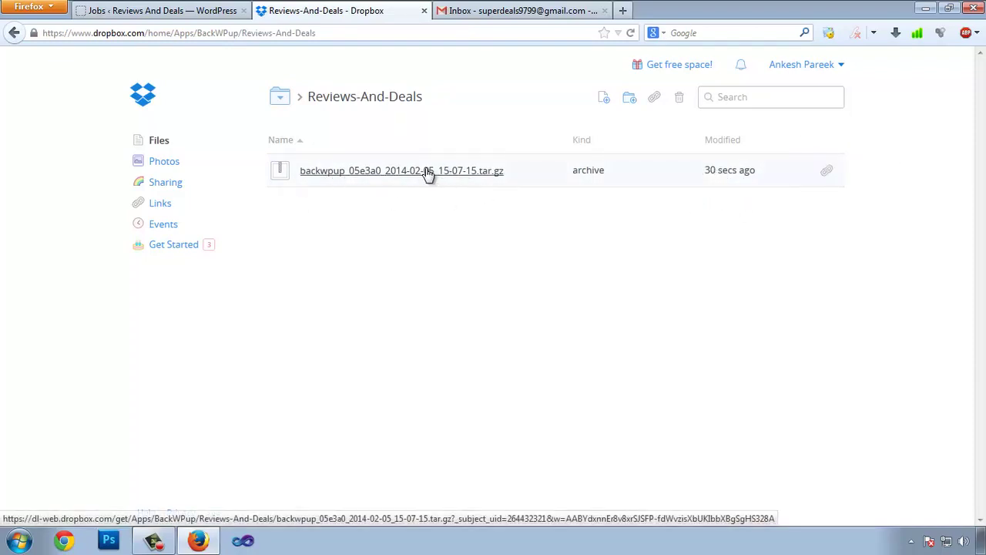
left_click(193, 9)
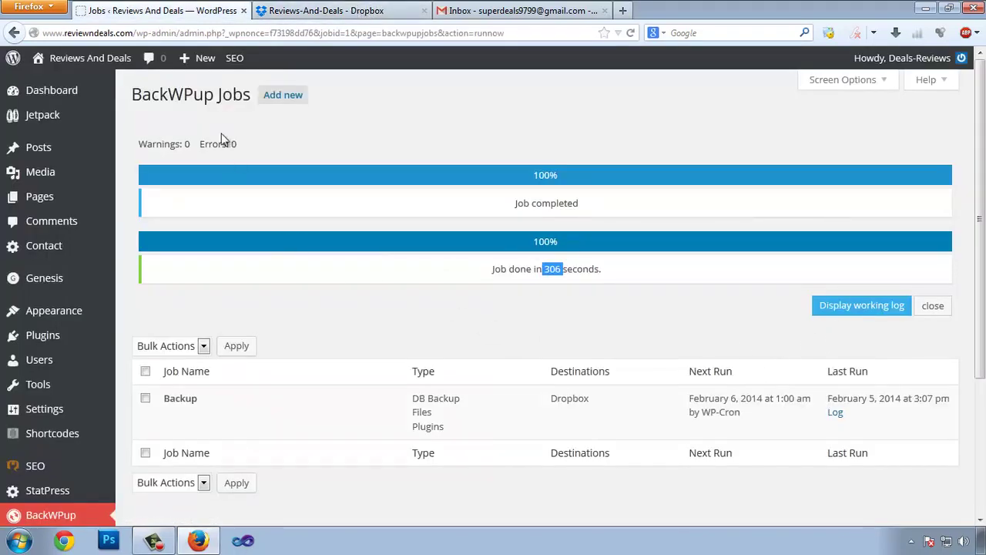
scroll(577, 356, "down", 4)
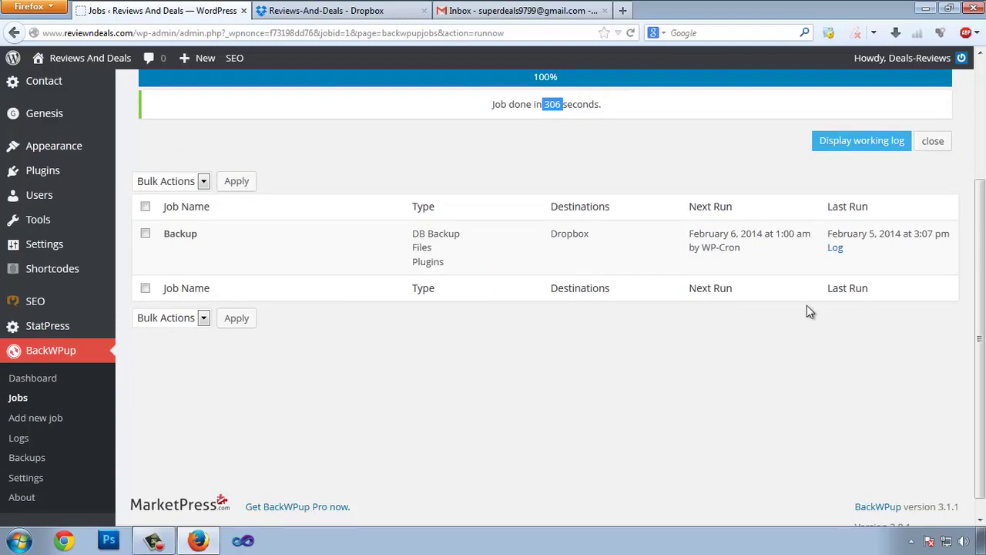
scroll(578, 370, "up", 4)
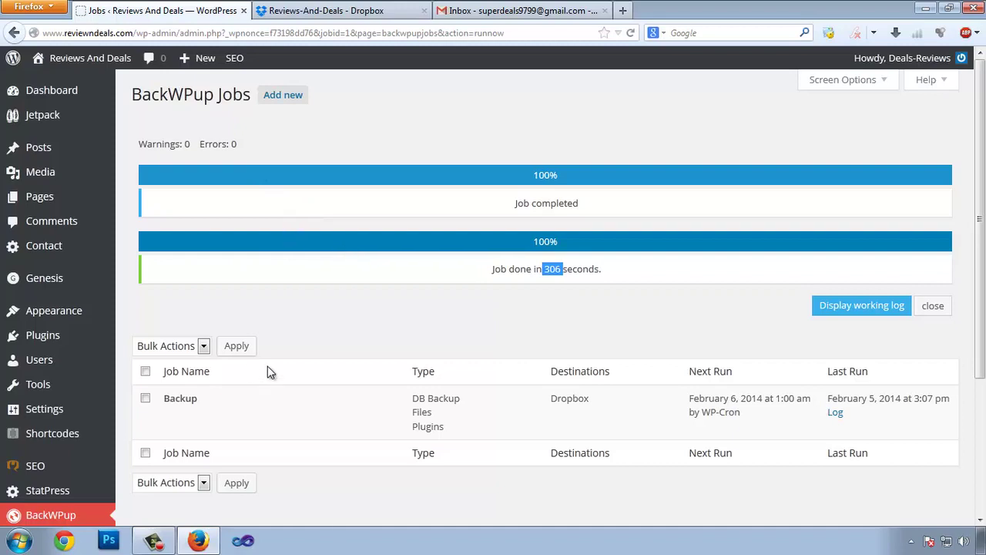
scroll(266, 364, "down", 4)
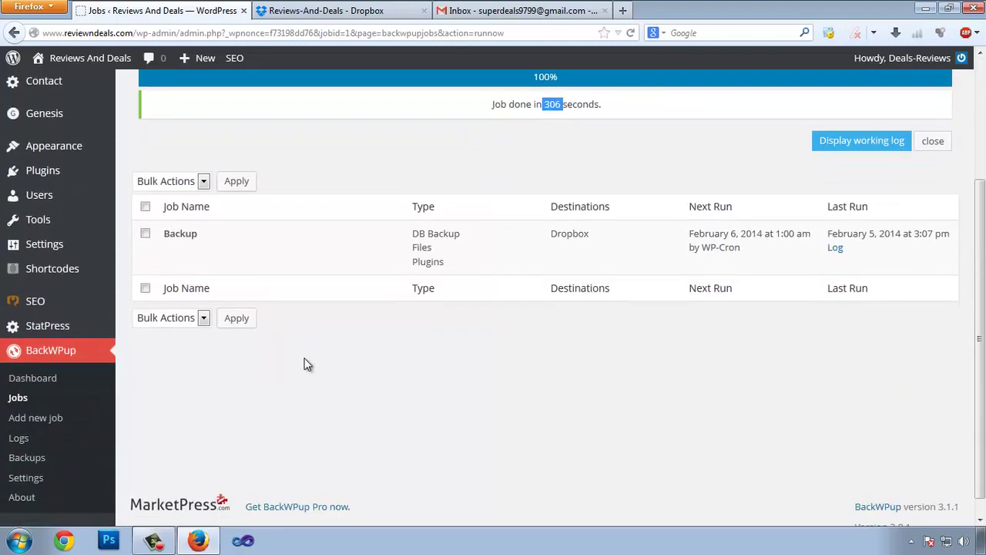